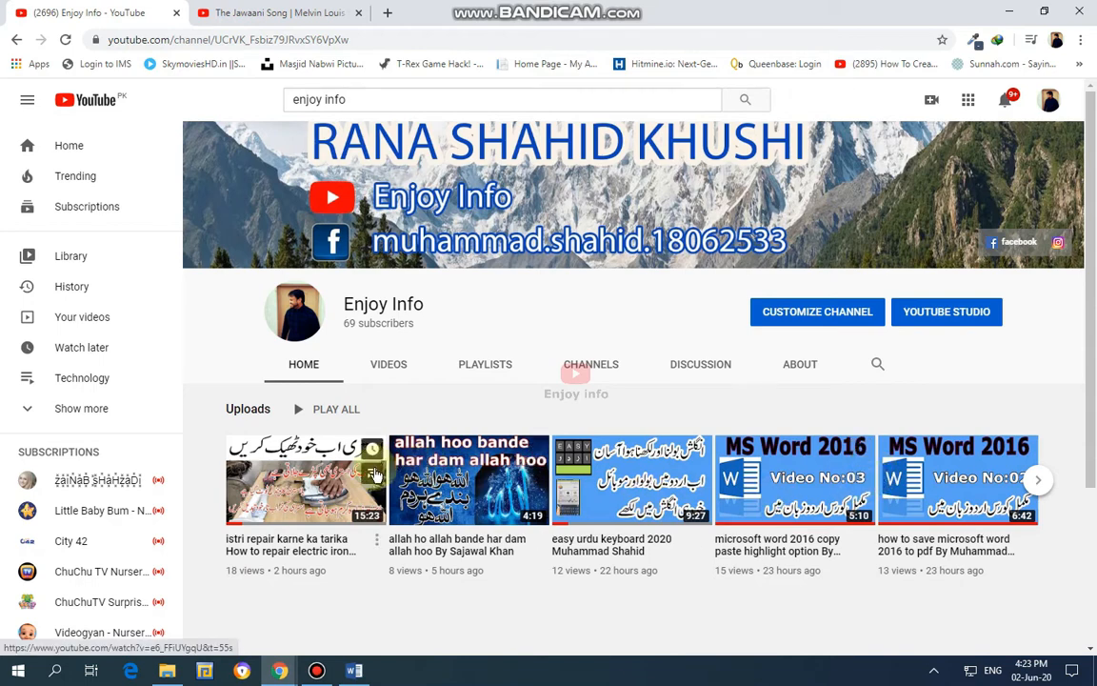
Switch to Word and close the Spelling pane and the open experience certificate document.
{"action": "left_click", "coordinate": [354, 672]}
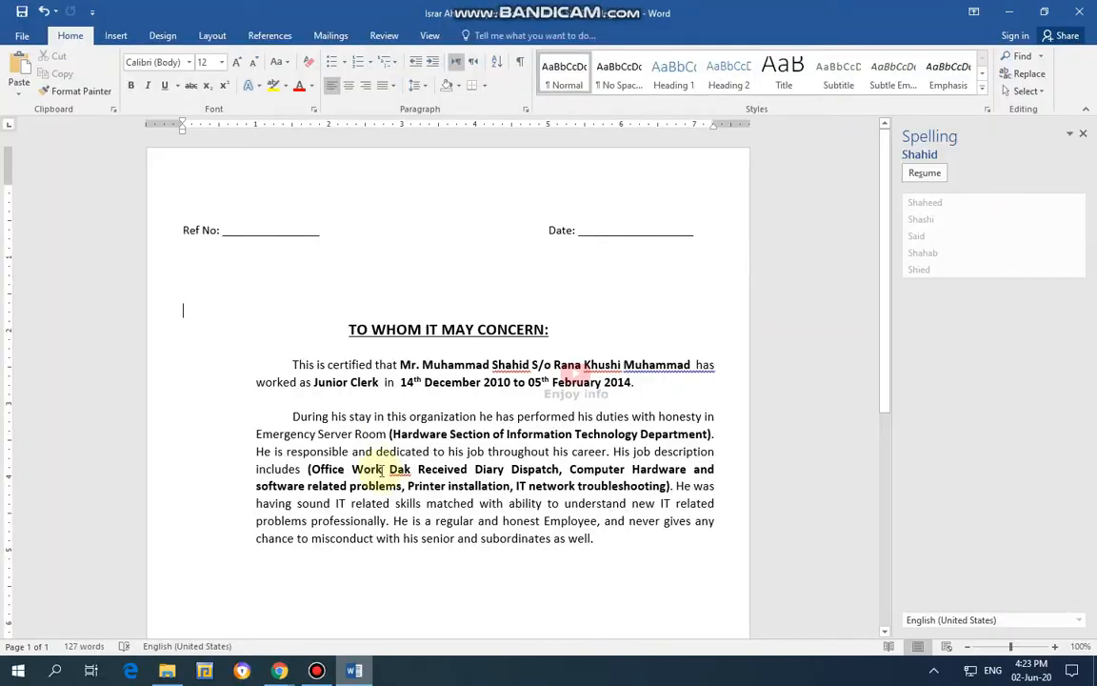
{"action": "left_click", "coordinate": [1084, 135]}
{"action": "left_click", "coordinate": [1082, 11]}
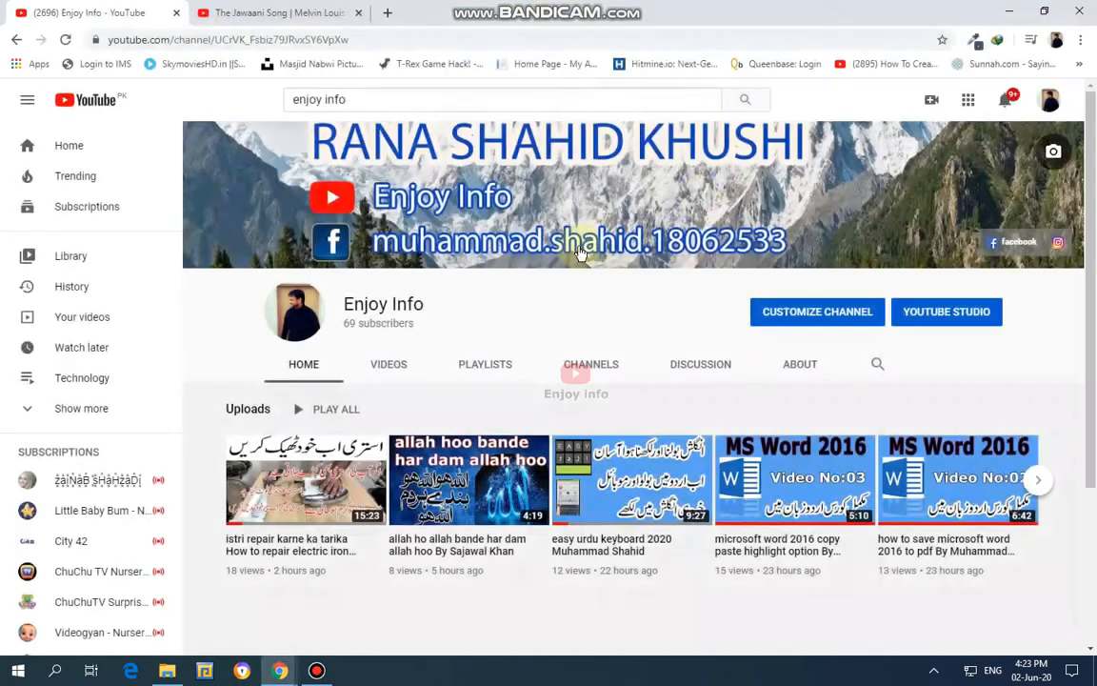
Minimize the browser window and refresh the desktop.
{"action": "left_click", "coordinate": [1006, 10]}
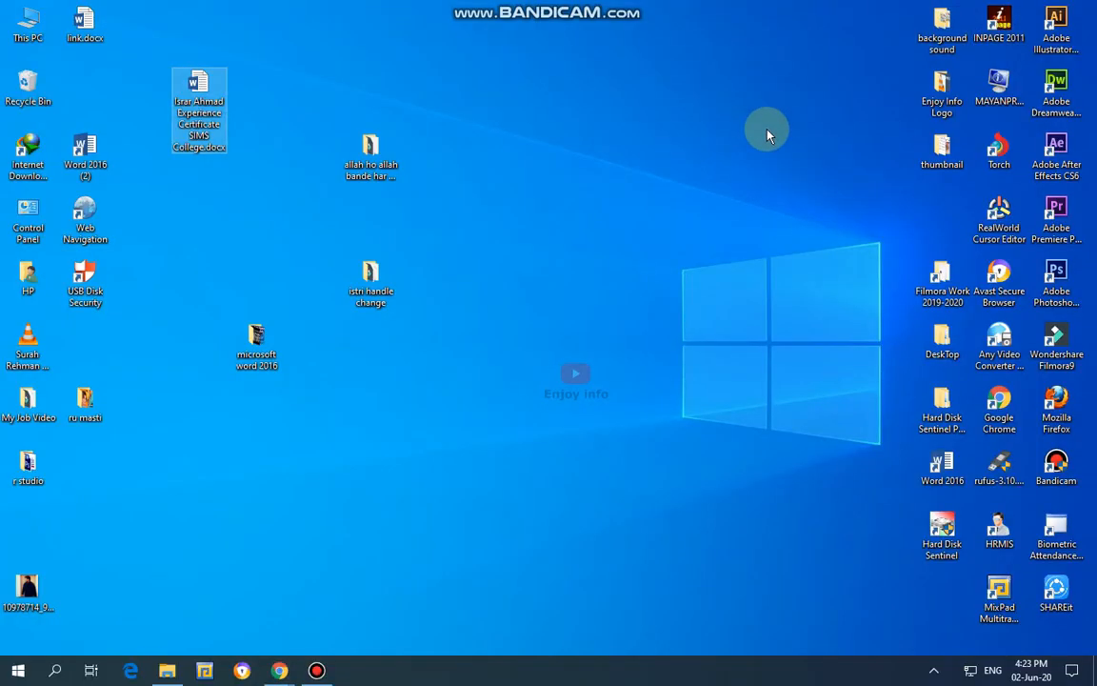
{"action": "right_click", "coordinate": [597, 307]}
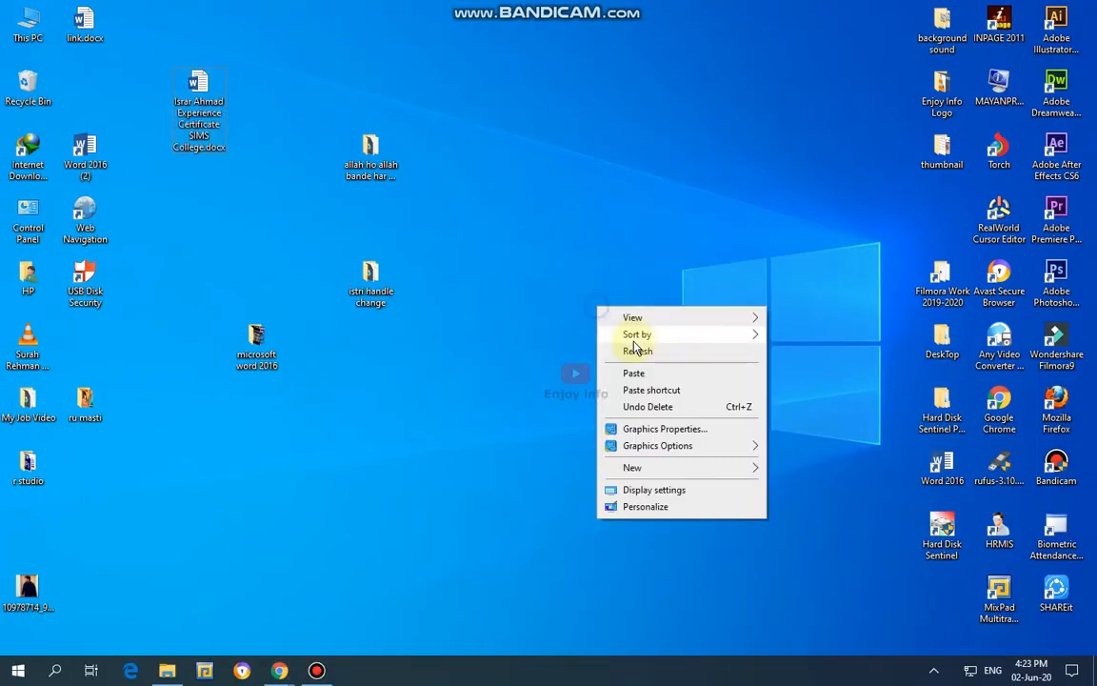
{"action": "left_click", "coordinate": [637, 351]}
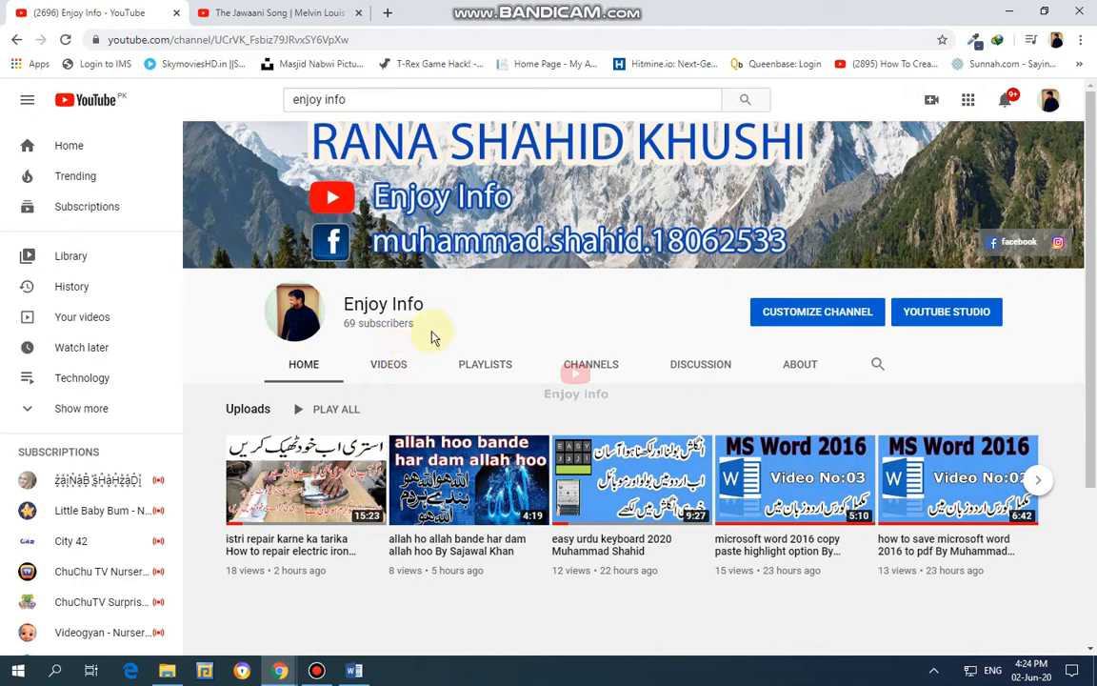
Look through the Enjoy Info channel's uploaded videos on YouTube, and switch to the blank Word document.
{"action": "scroll", "coordinate": [443, 331], "scroll_direction": "down", "scroll_amount": 3}
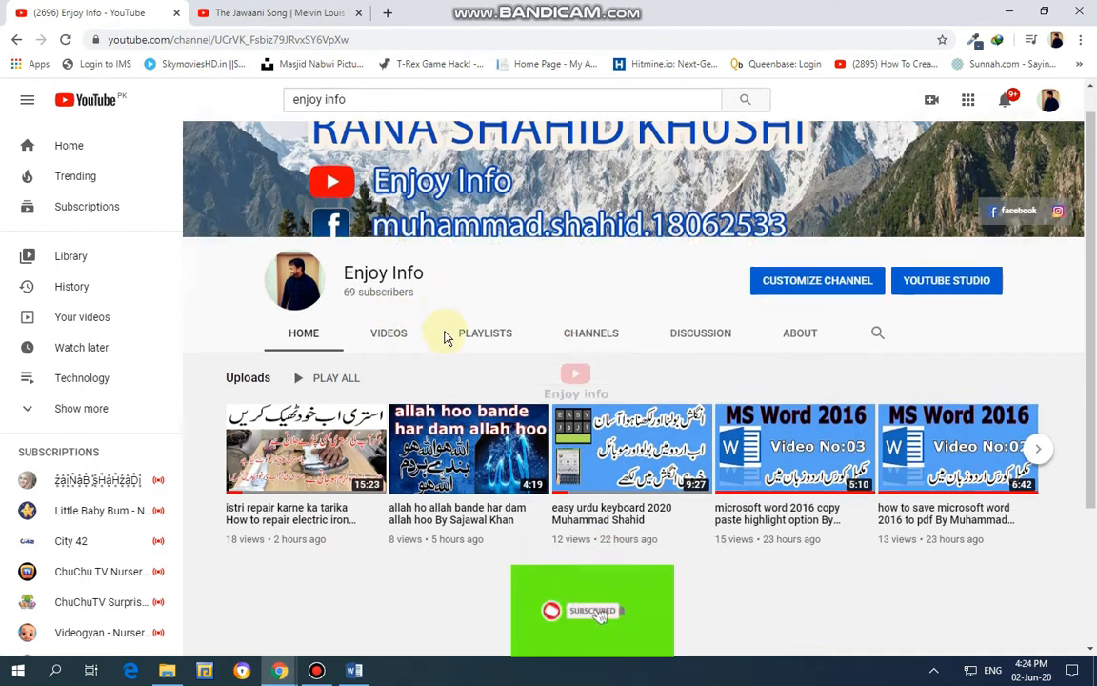
{"action": "left_click", "coordinate": [385, 140]}
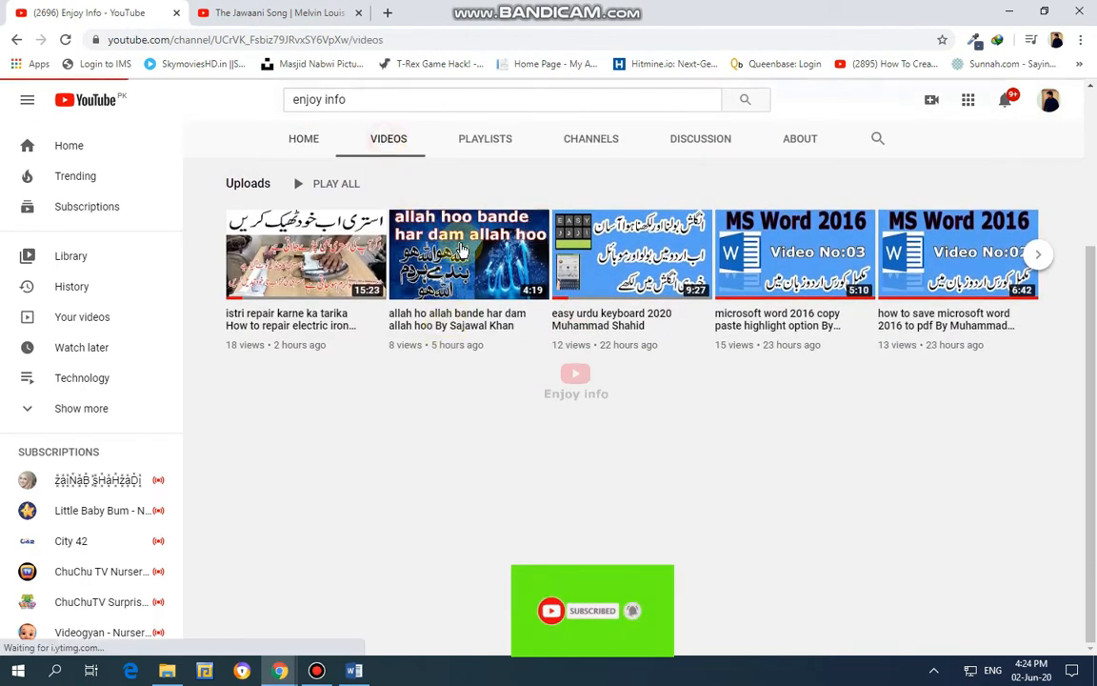
{"action": "scroll", "coordinate": [612, 393], "scroll_direction": "down", "scroll_amount": 10}
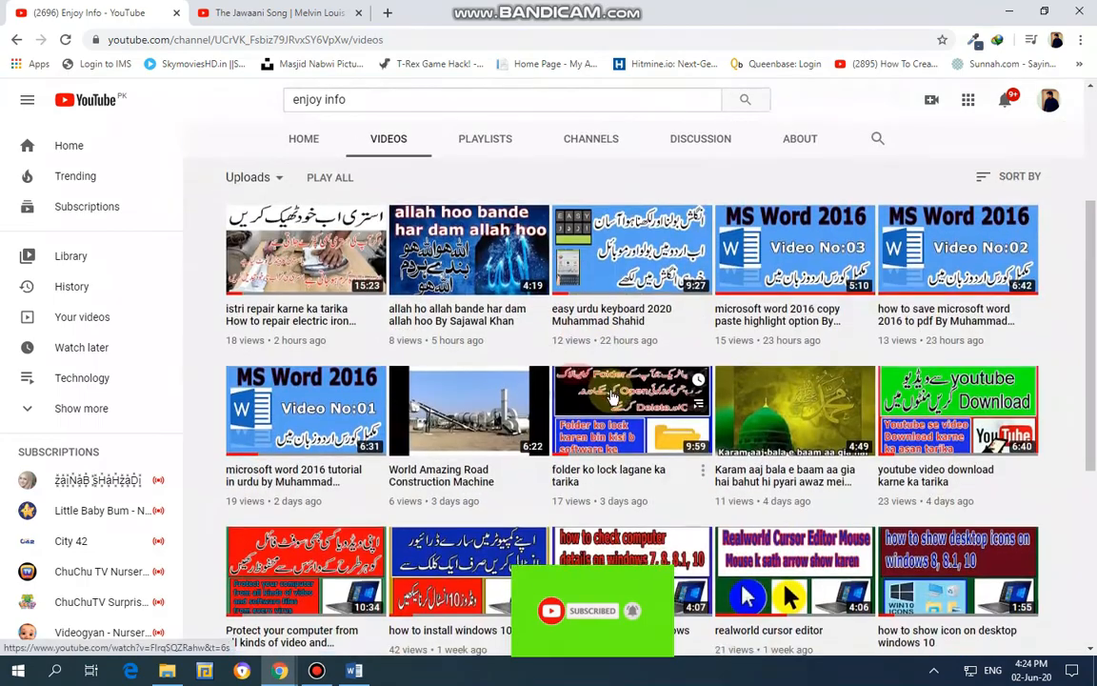
{"action": "scroll", "coordinate": [612, 398], "scroll_direction": "up", "scroll_amount": 15}
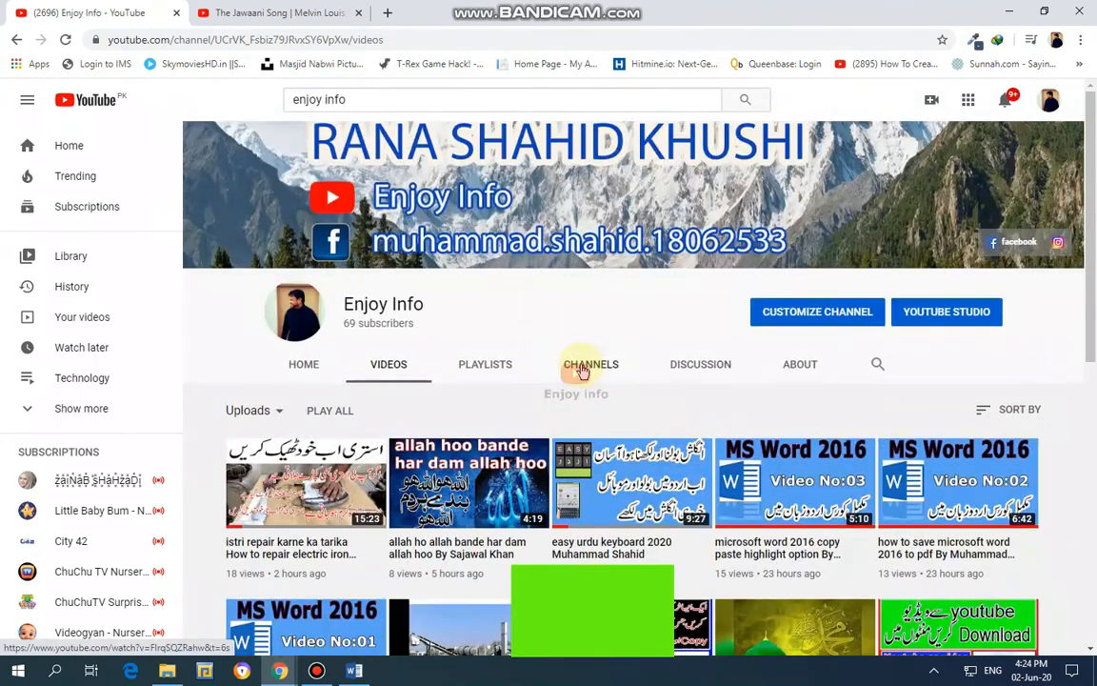
{"action": "left_click", "coordinate": [354, 670]}
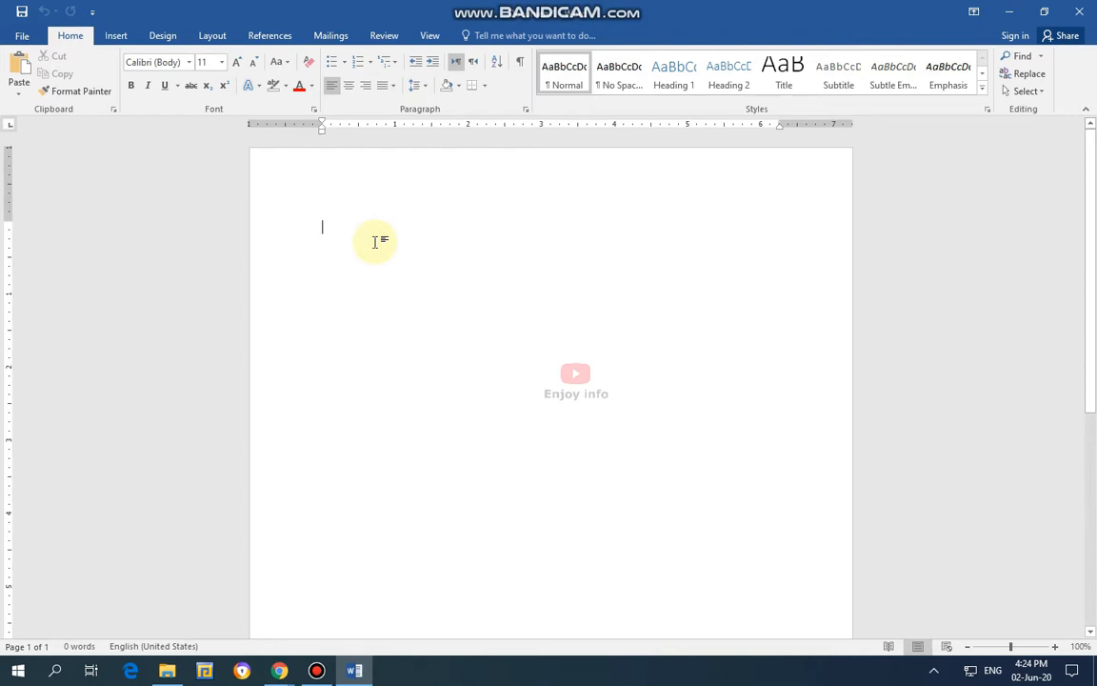
{"action": "type", "text": "muha"}
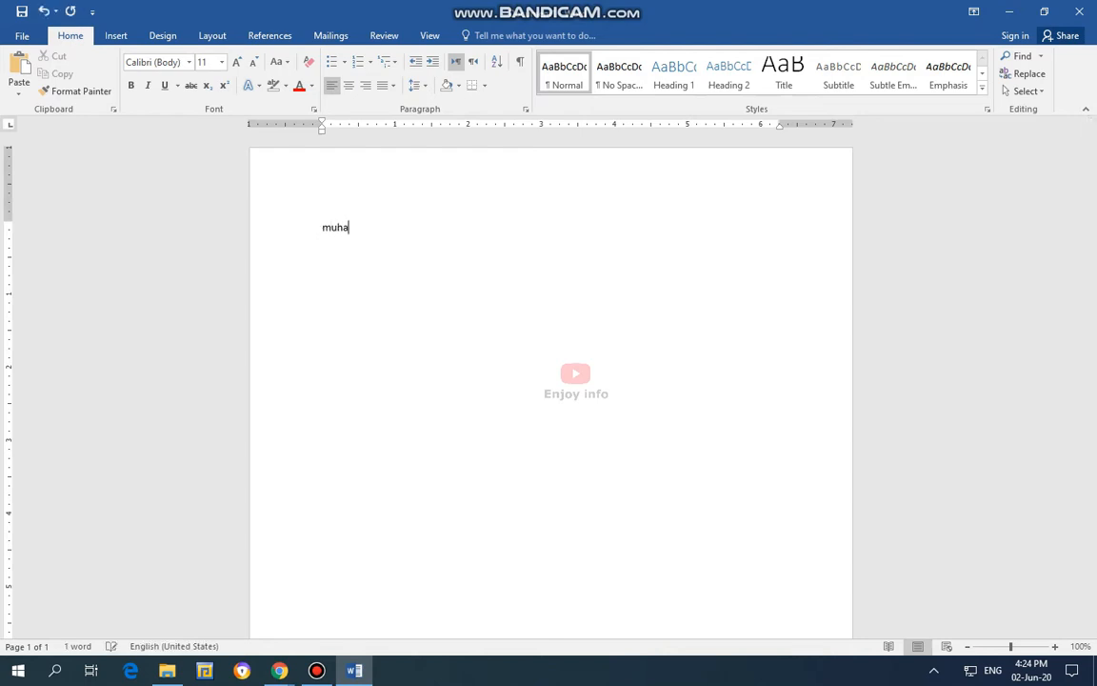
{"action": "left_click", "coordinate": [355, 670]}
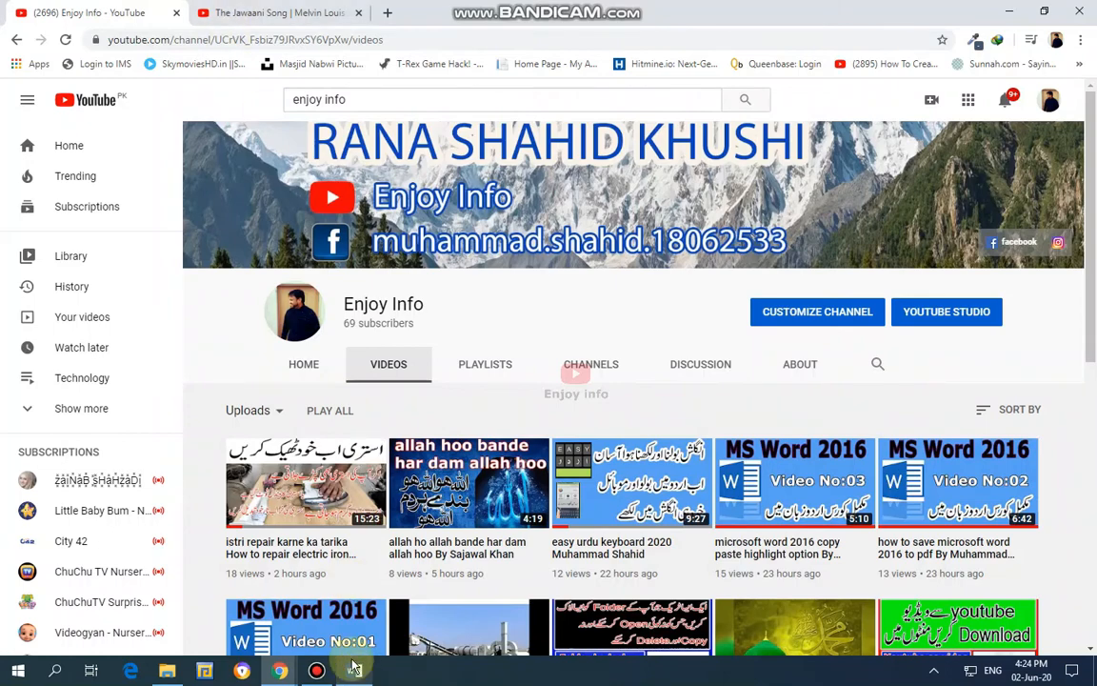
{"action": "left_click", "coordinate": [354, 670]}
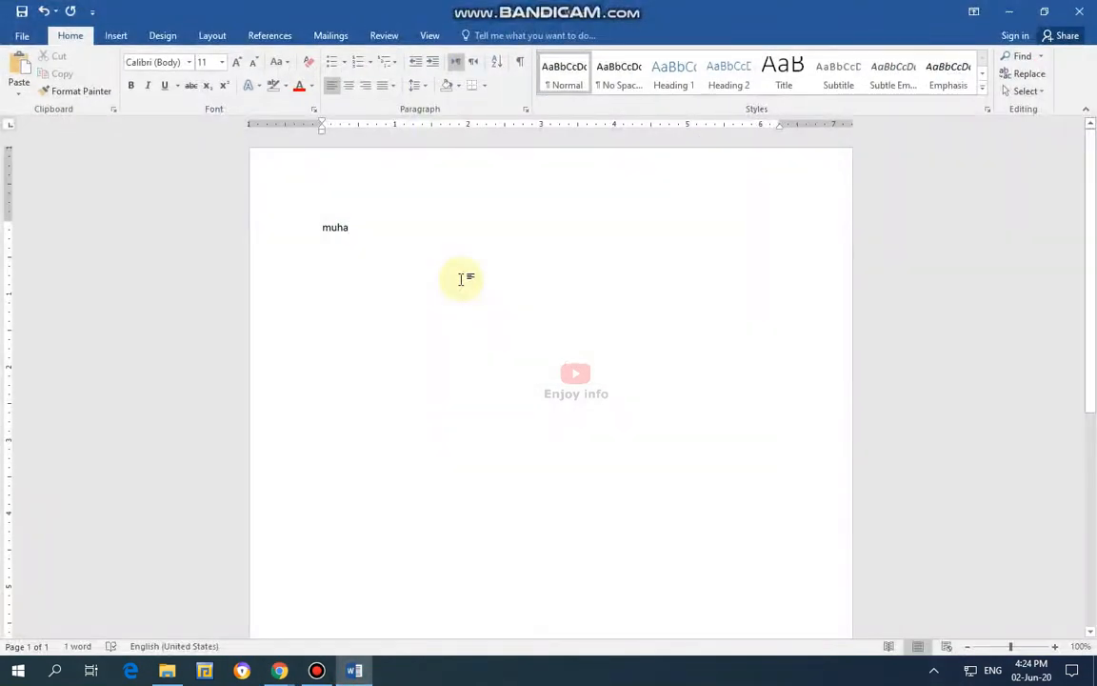
{"action": "key", "text": "BackSpace"}
{"action": "key", "text": "BackSpace"}
{"action": "key", "text": "BackSpace"}
{"action": "key", "text": "BackSpace"}
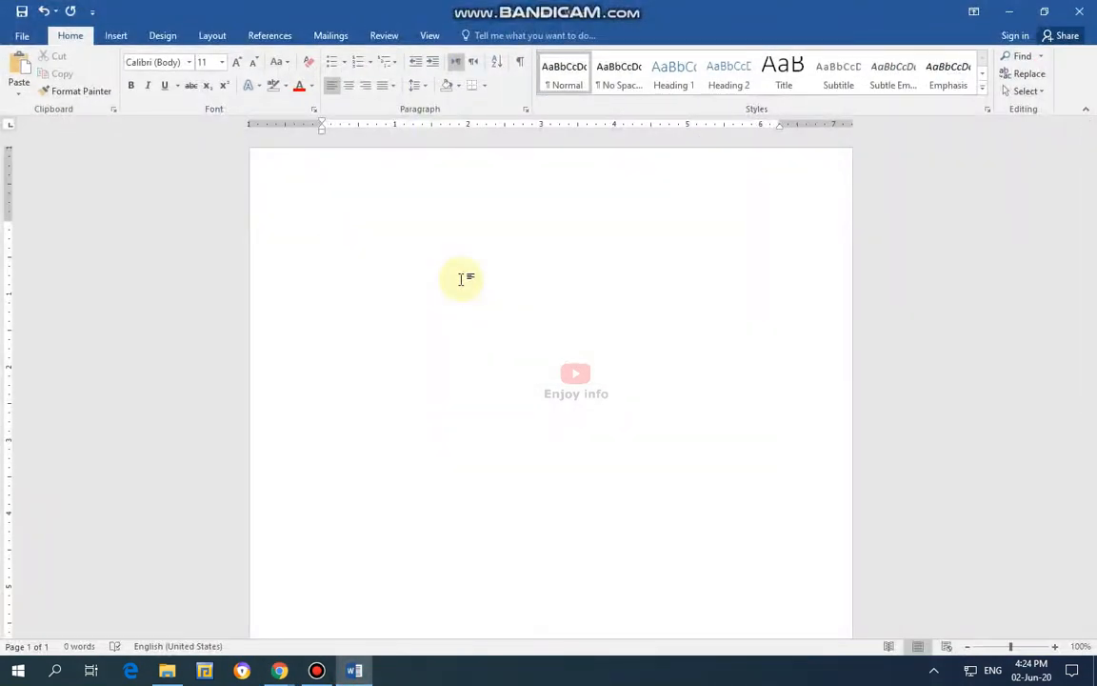
{"action": "type", "text": "enjo"}
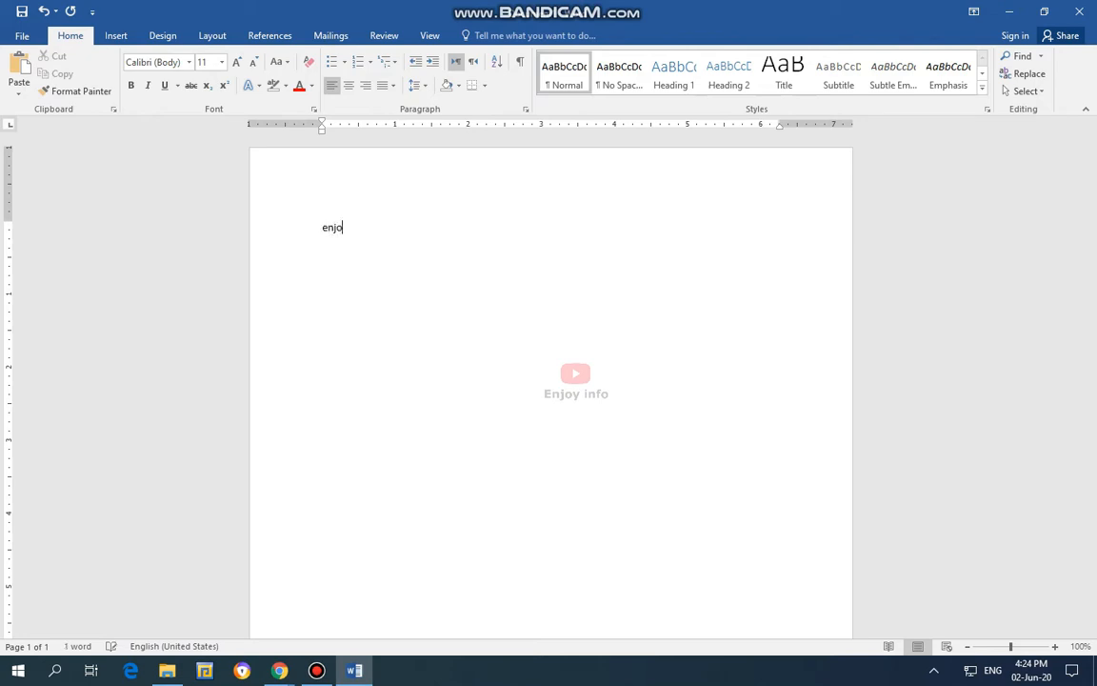
{"action": "key", "text": "BackSpace"}
Write the line "Welcome to my youtube channel Enjoy info" at the start of the blank document.
{"action": "type", "text": "we"}
{"action": "type", "text": "llcome "}
{"action": "type", "text": "to my"}
{"action": "type", "text": " youtub"}
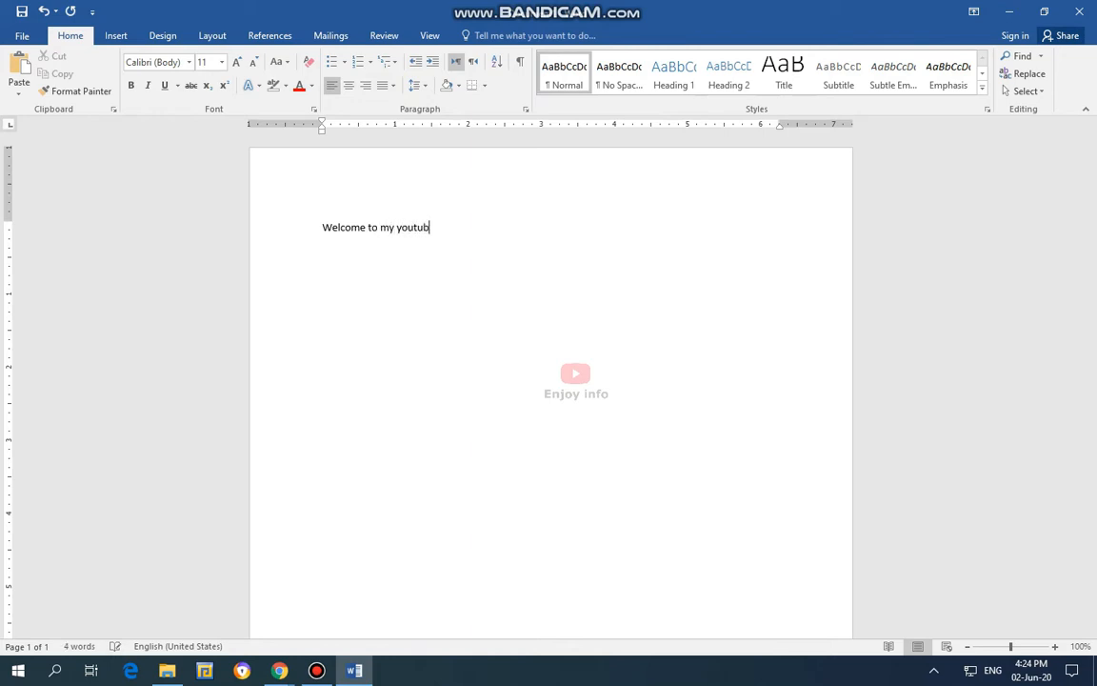
{"action": "type", "text": "e channel "}
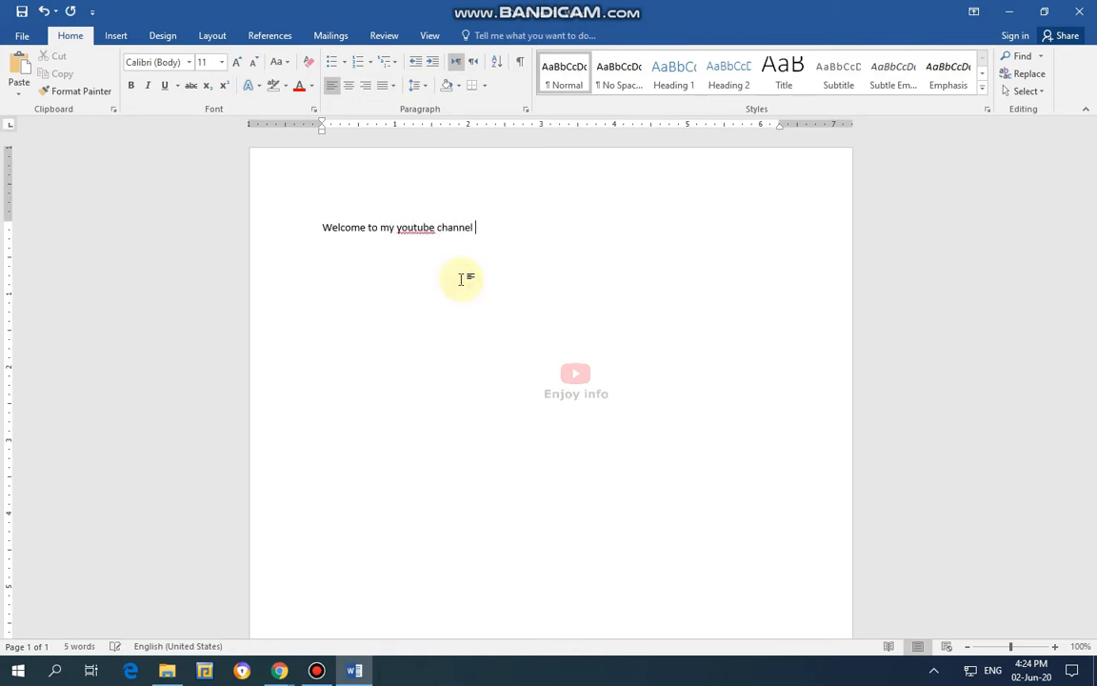
{"action": "type", "text": "Enjoy in"}
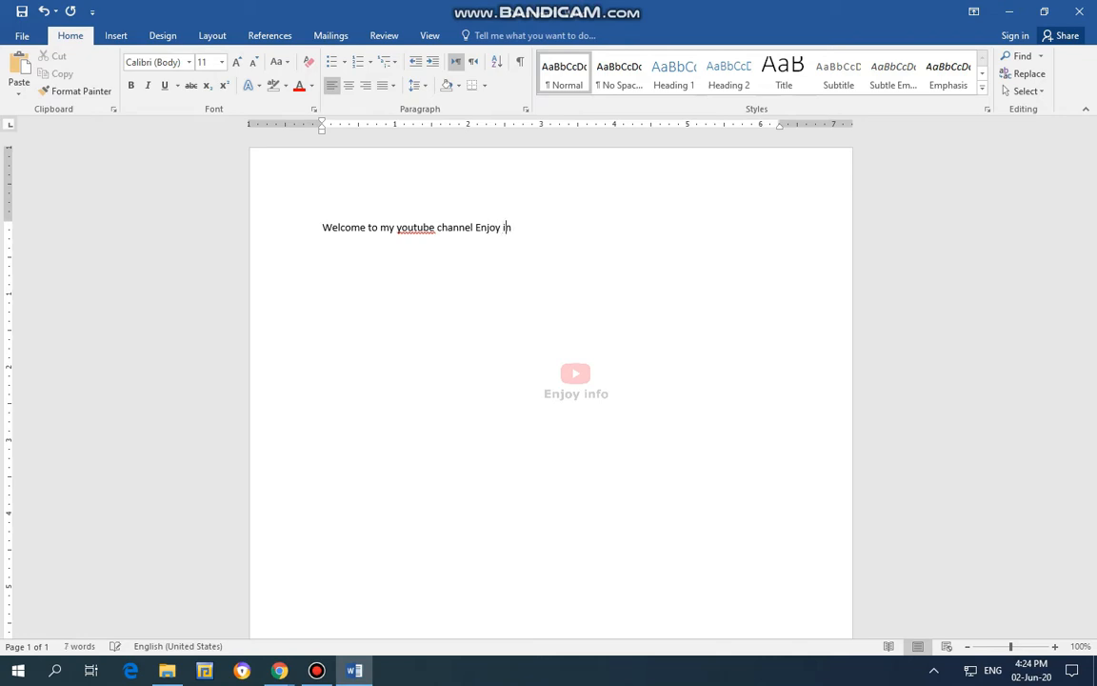
{"action": "type", "text": "fo"}
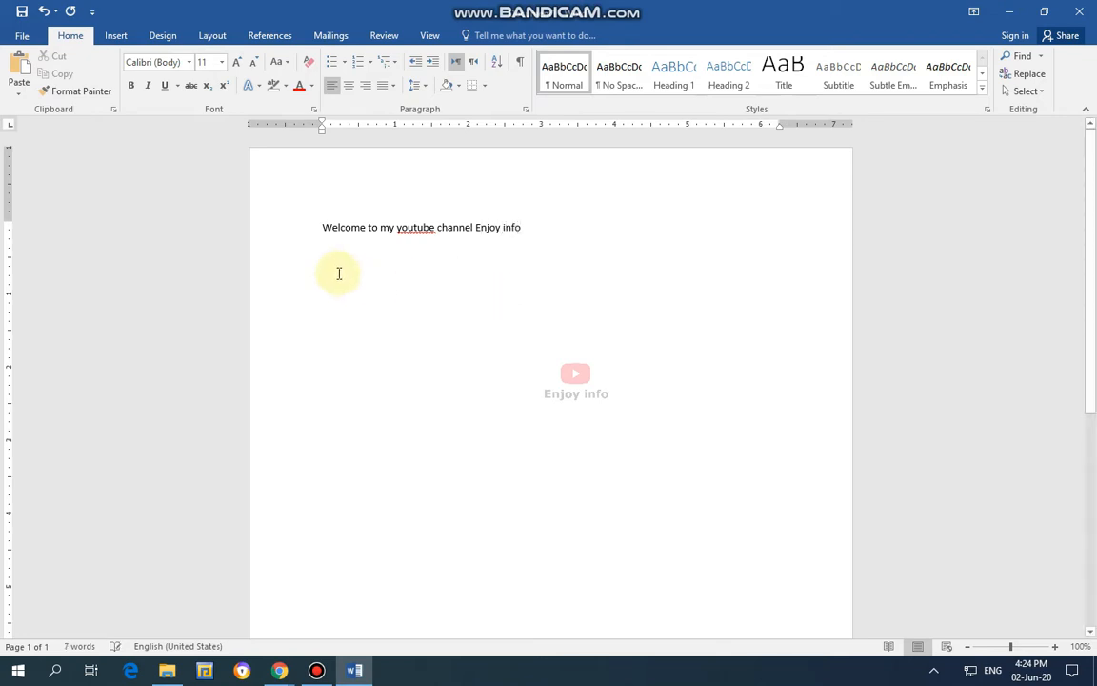
Set the font size of the whole welcome line to 22.
{"action": "left_click_drag", "start_coordinate": [321, 227], "coordinate": [519, 225]}
{"action": "left_click", "coordinate": [385, 230]}
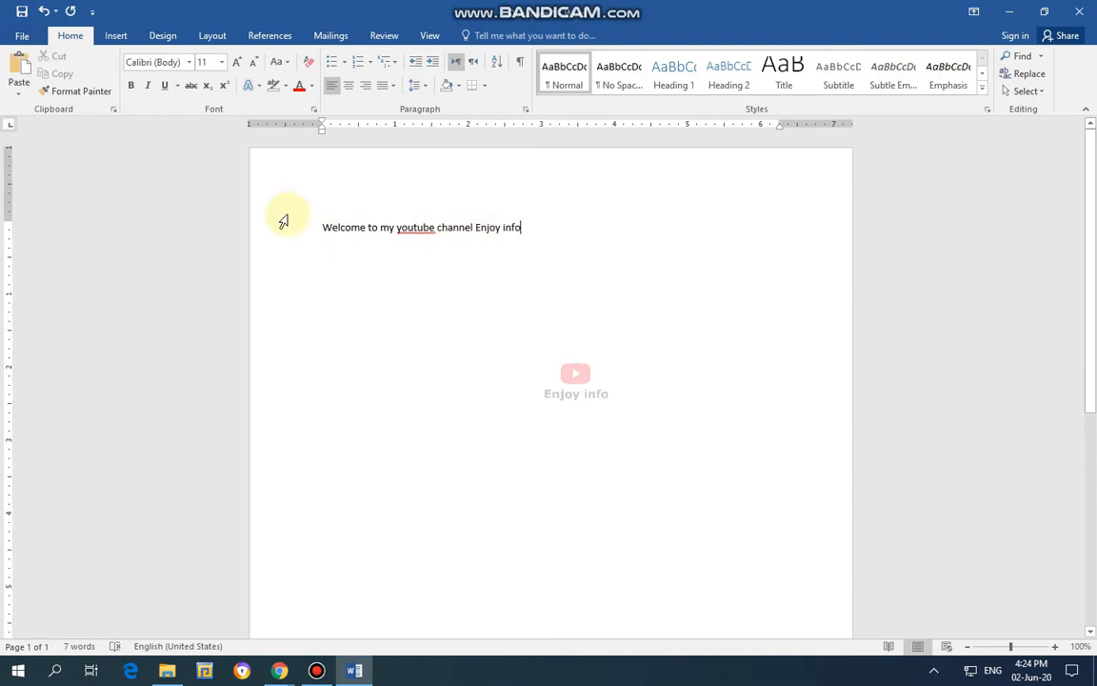
{"action": "left_click_drag", "start_coordinate": [323, 226], "coordinate": [519, 227]}
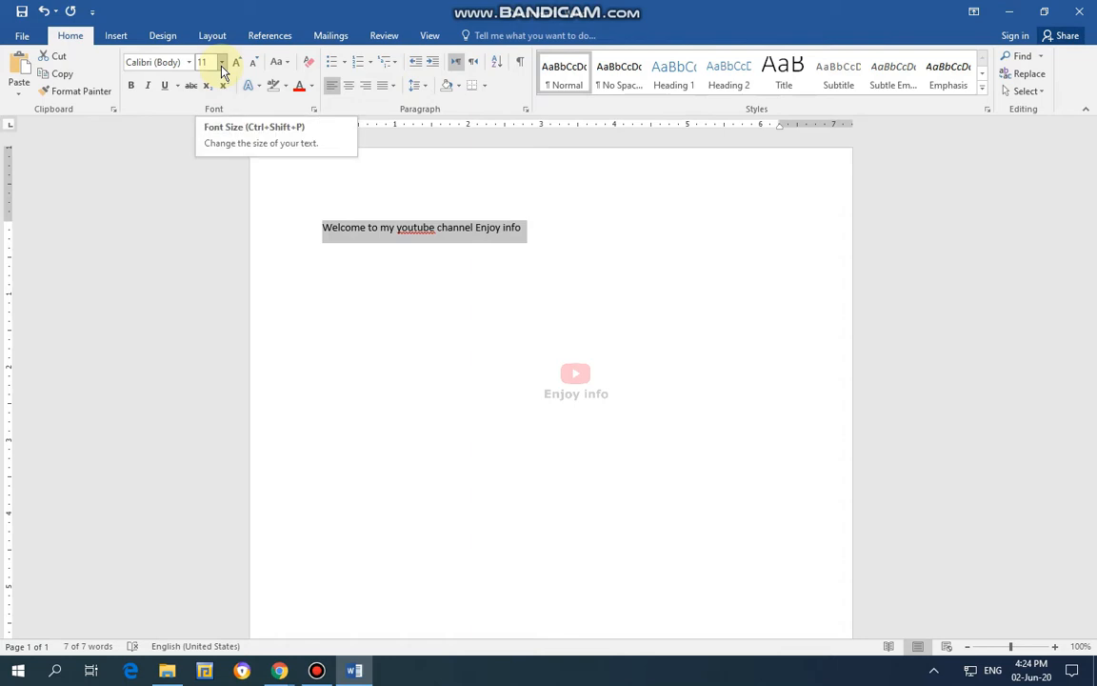
{"action": "left_click", "coordinate": [222, 63]}
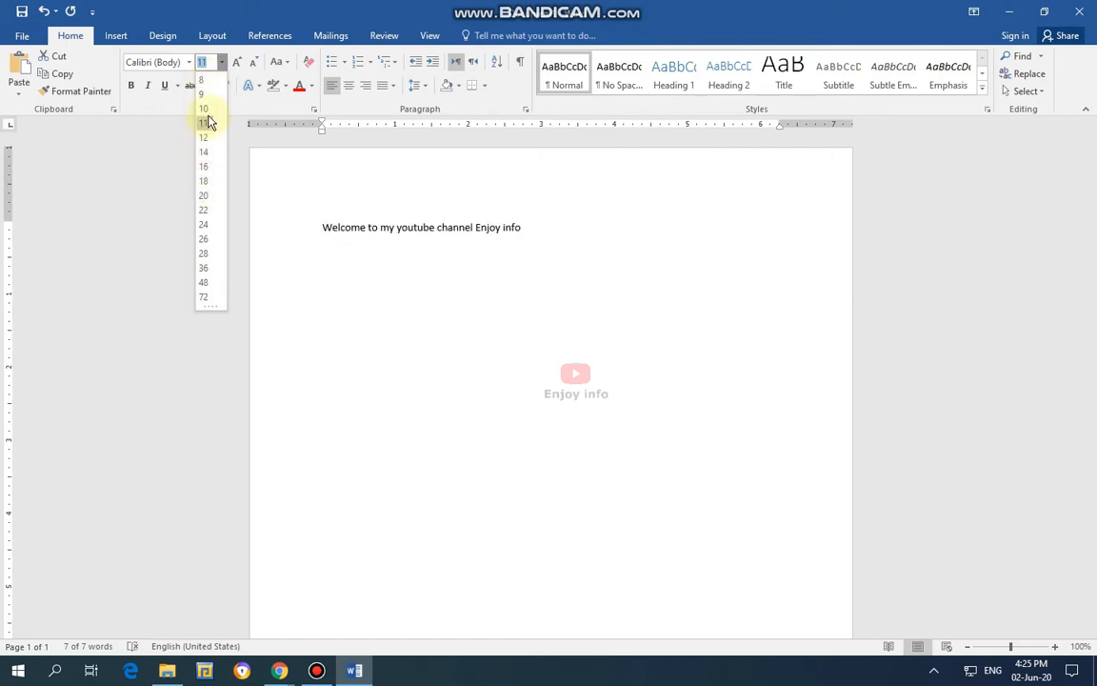
{"action": "left_click", "coordinate": [204, 211]}
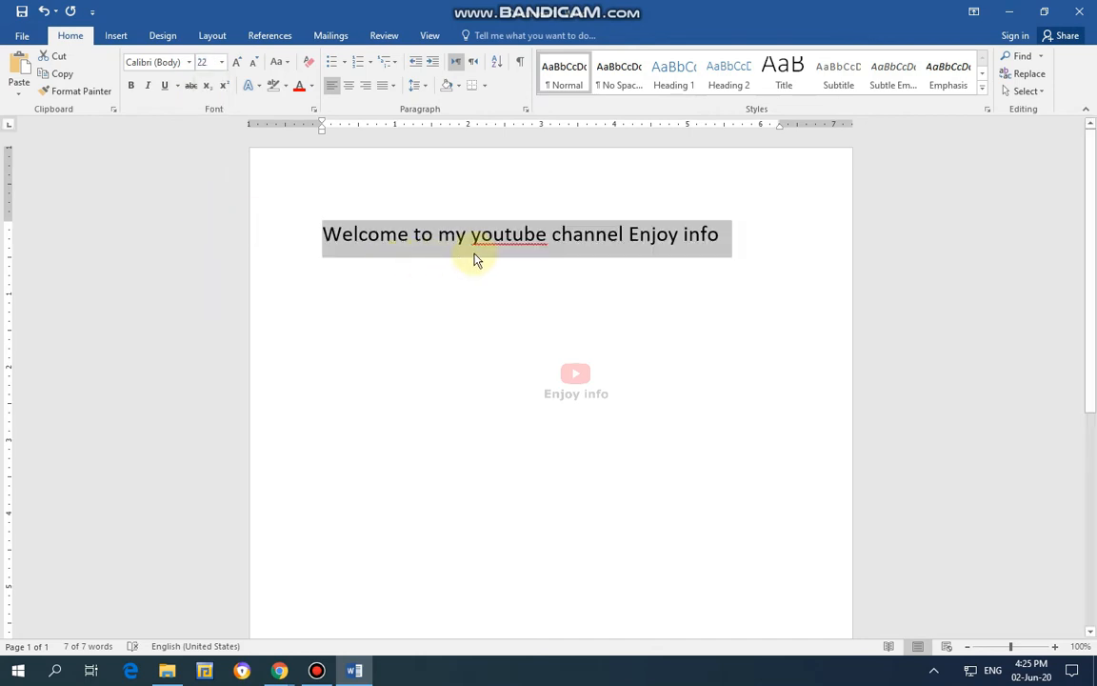
Try the Adobe Caslon Pro Bold font on the welcome line and restore it to Calibri (Body).
{"action": "left_click", "coordinate": [190, 63]}
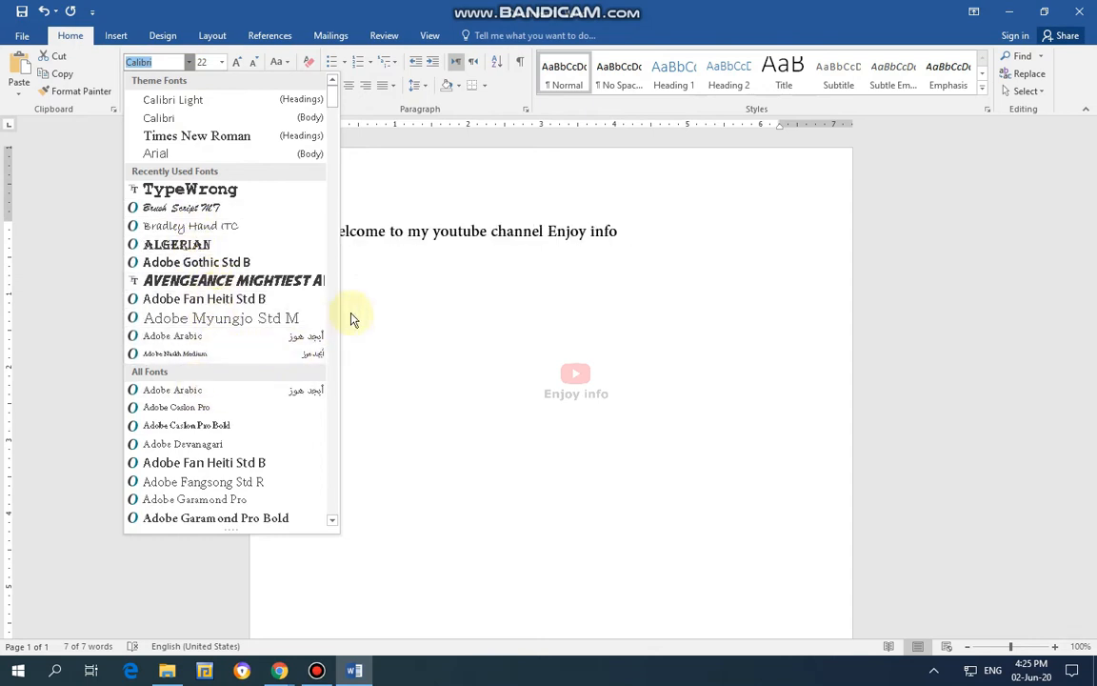
{"action": "left_click", "coordinate": [193, 425]}
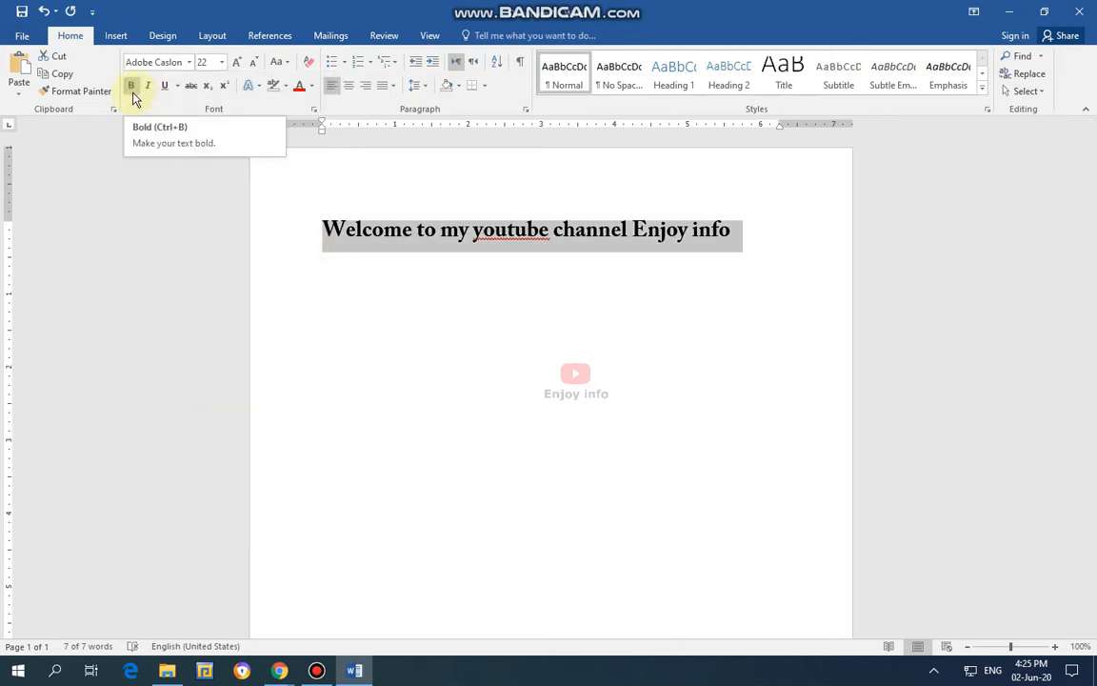
{"action": "left_click", "coordinate": [188, 62]}
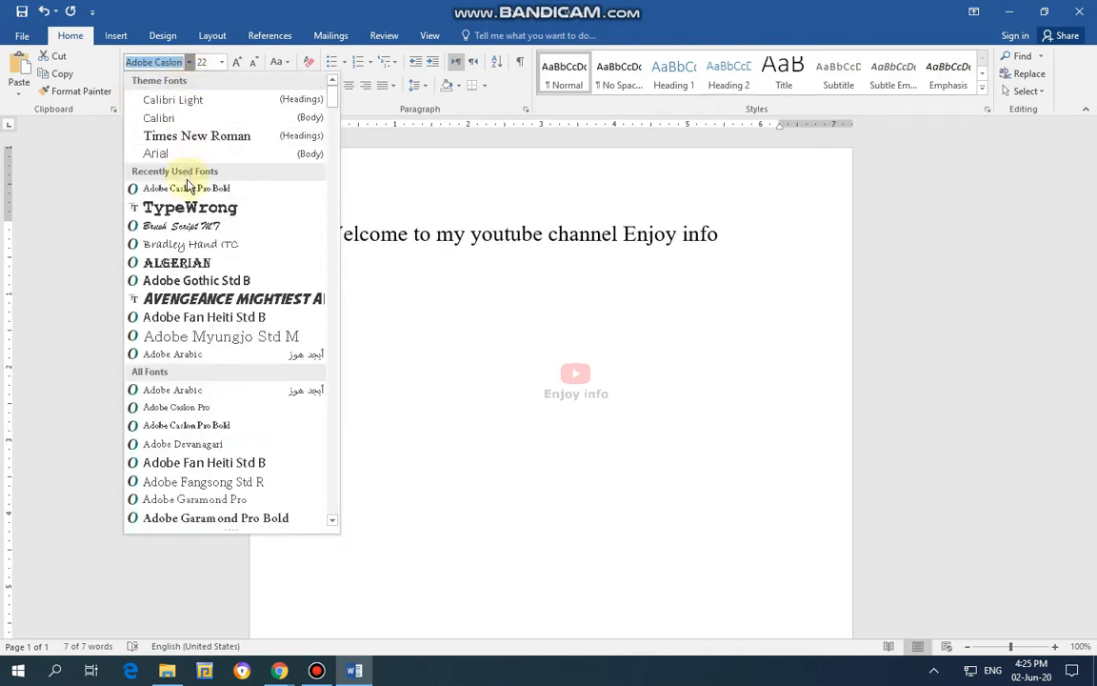
{"action": "left_click", "coordinate": [167, 117]}
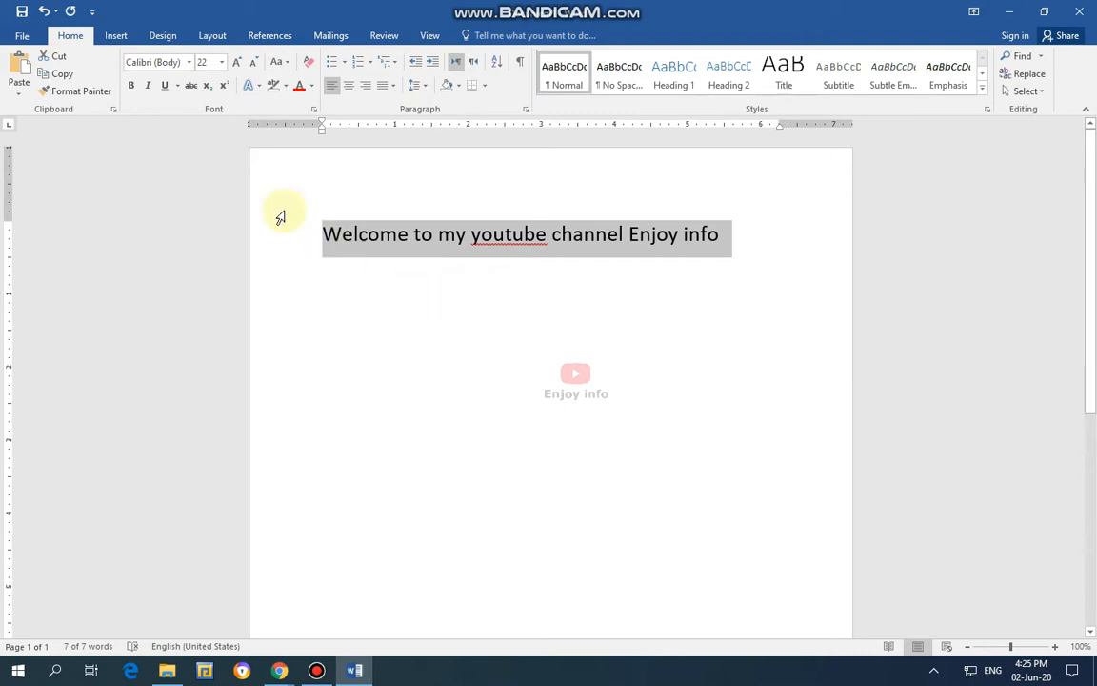
{"action": "left_click", "coordinate": [495, 221]}
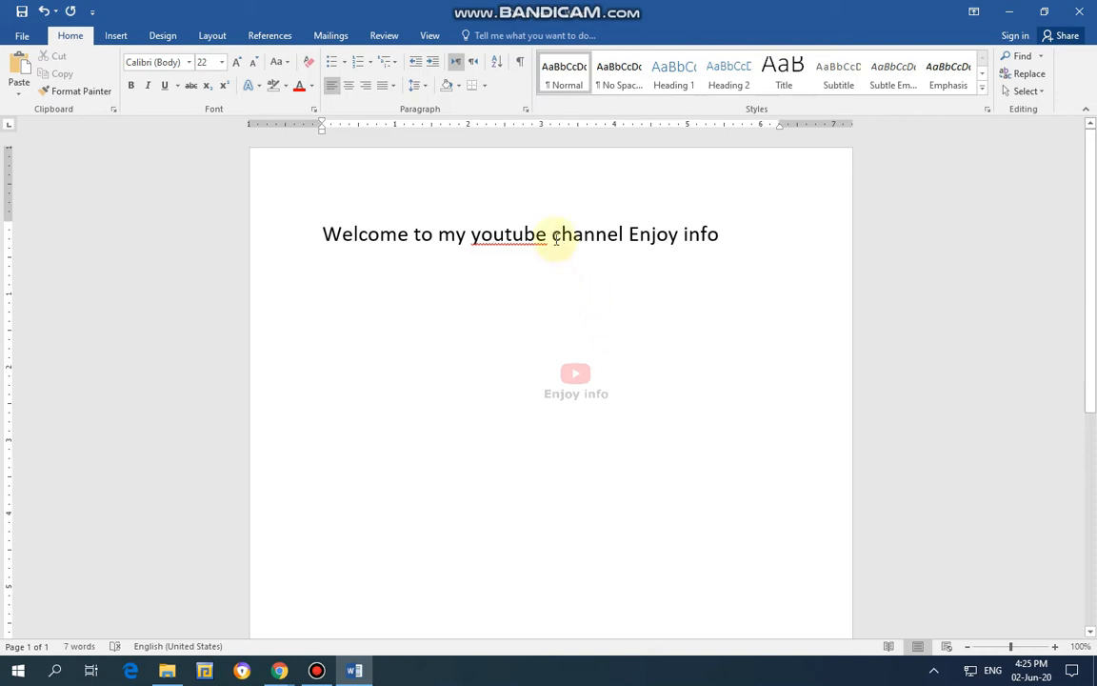
{"action": "left_click_drag", "start_coordinate": [552, 235], "coordinate": [662, 234]}
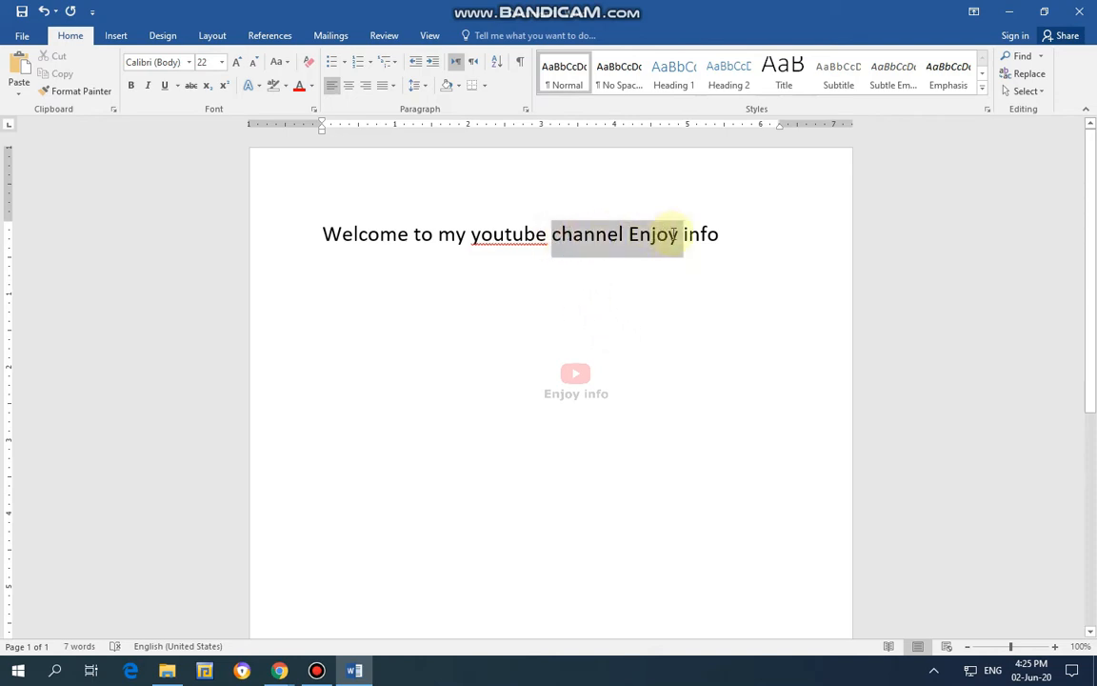
{"action": "left_click", "coordinate": [698, 282]}
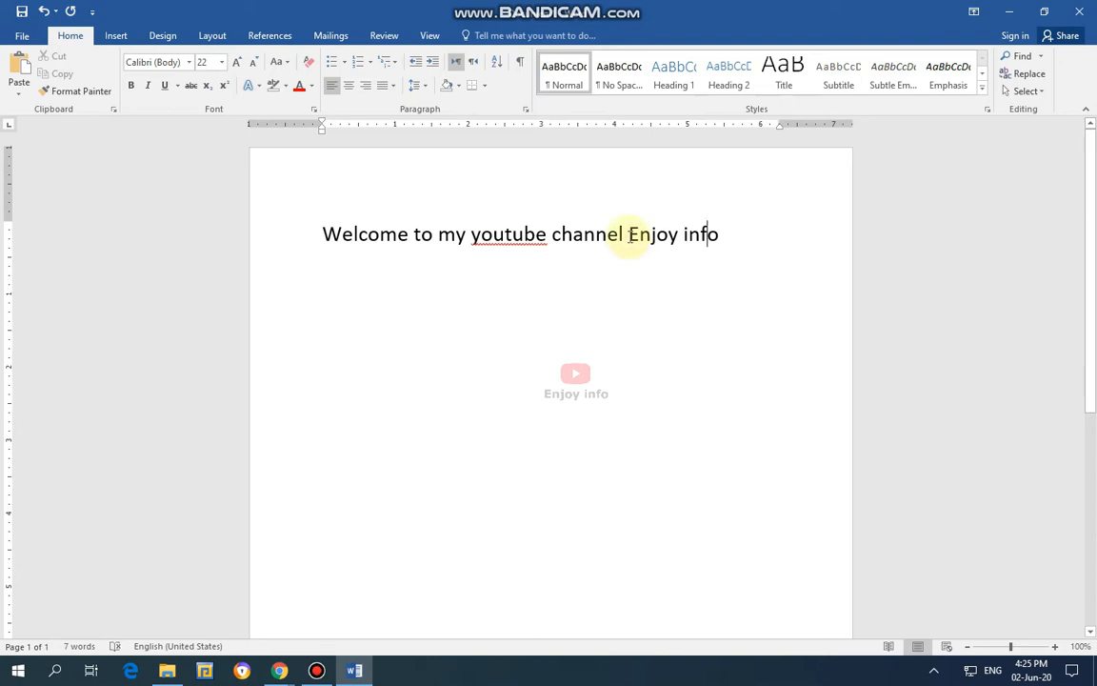
{"action": "left_click_drag", "start_coordinate": [629, 235], "coordinate": [719, 237]}
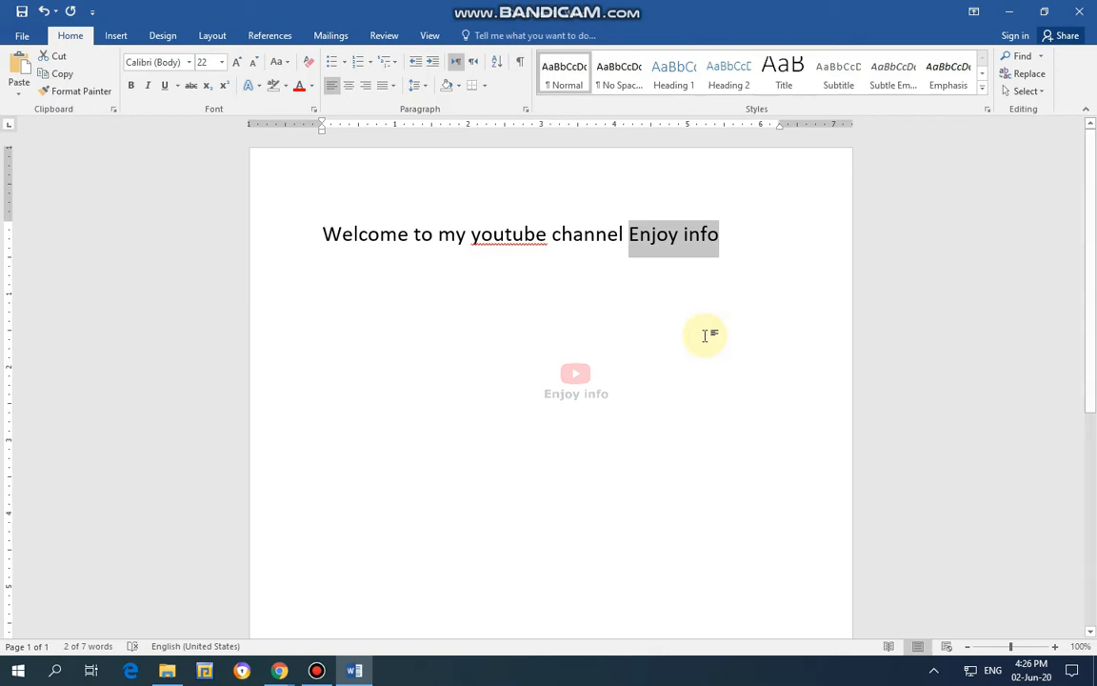
{"action": "left_click", "coordinate": [647, 378]}
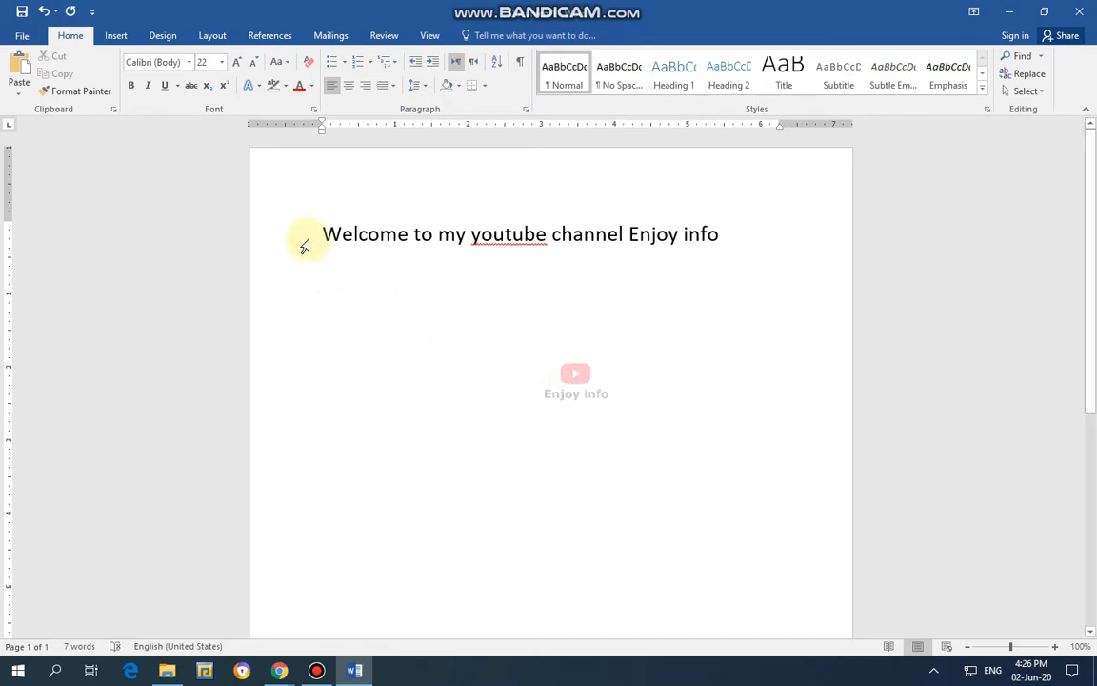
Make only the word "youtube" in the welcome line bold.
{"action": "left_click_drag", "start_coordinate": [323, 233], "coordinate": [381, 233]}
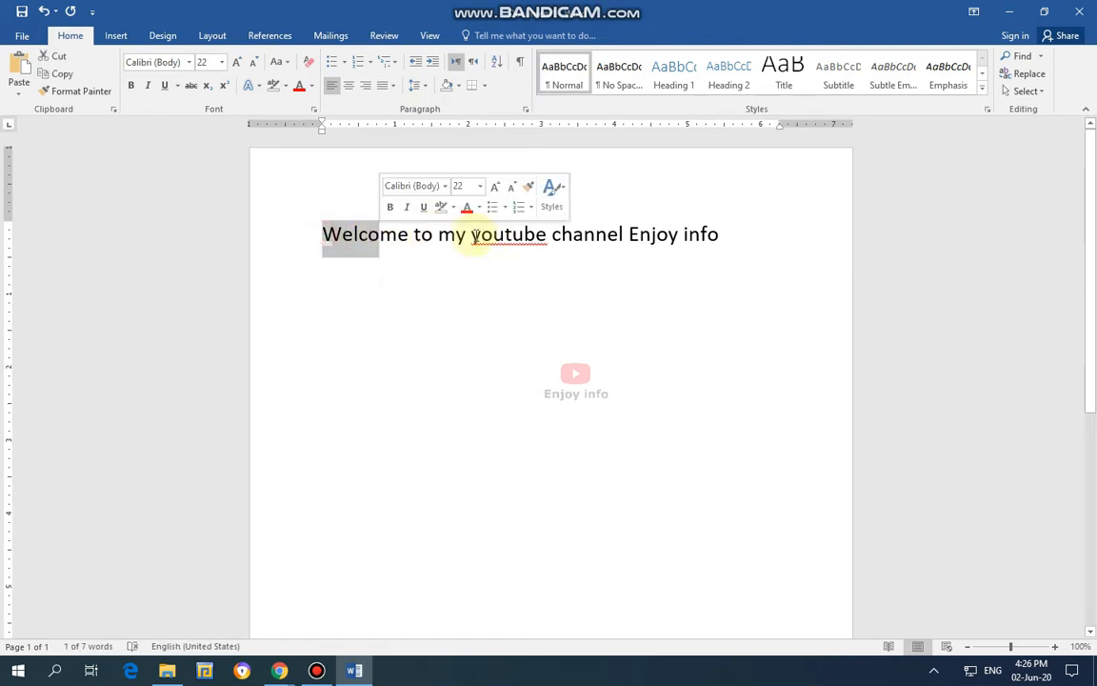
{"action": "left_click_drag", "start_coordinate": [470, 233], "coordinate": [547, 235]}
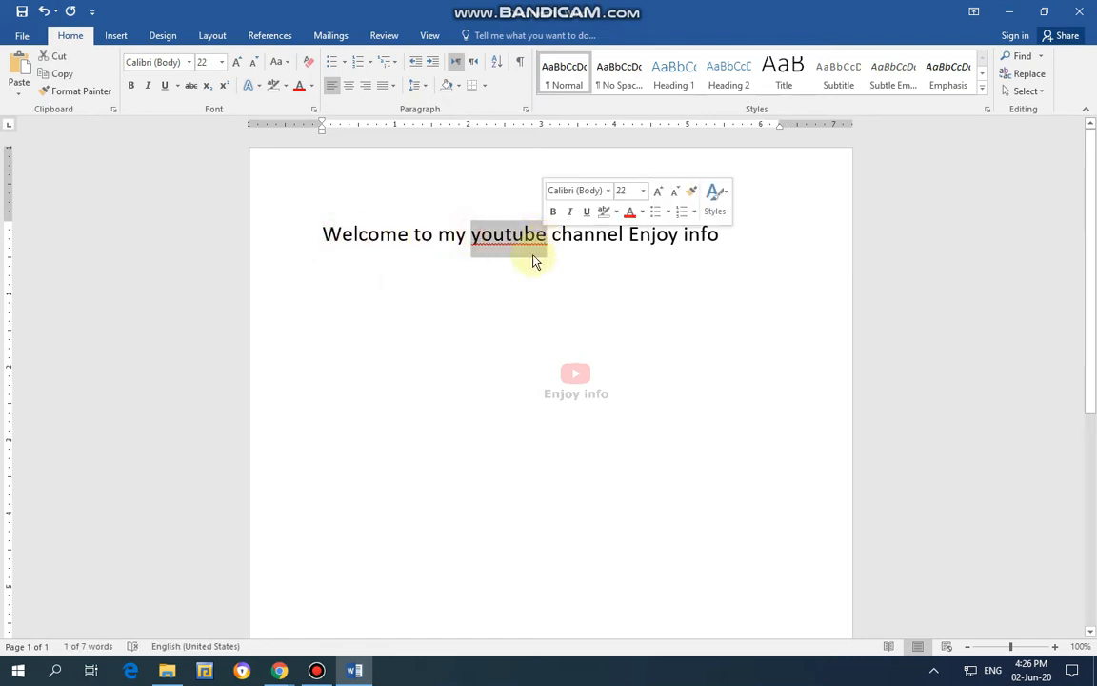
{"action": "left_click", "coordinate": [132, 87]}
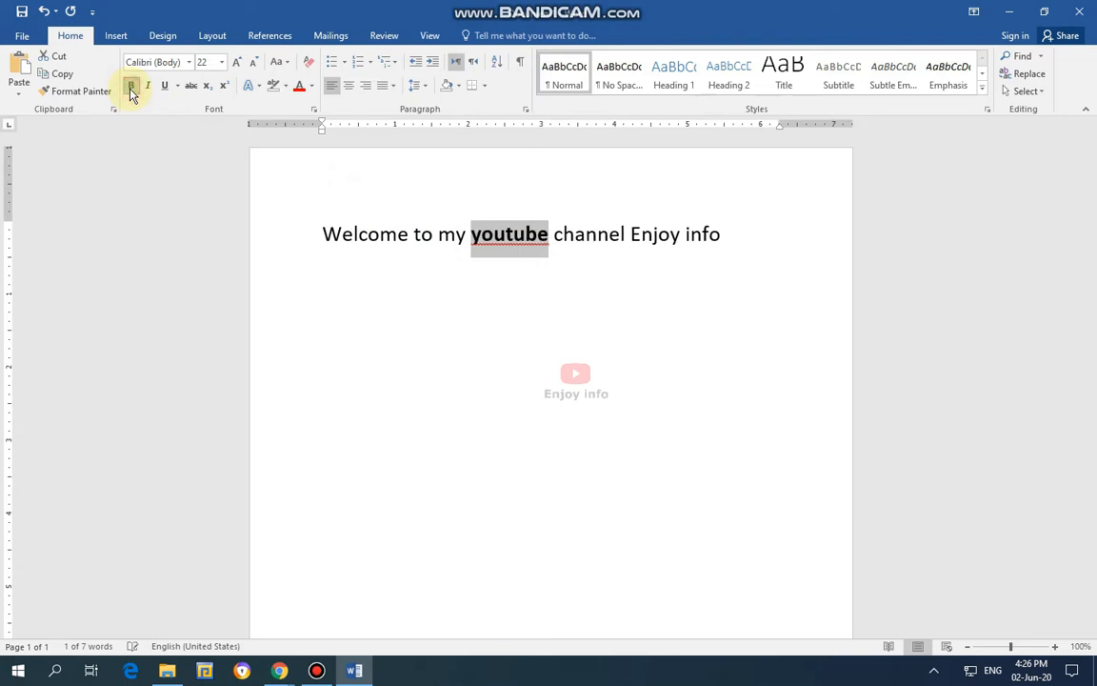
Make the words "Enjoy info" at the end of the welcome line bold, italic and underlined.
{"action": "left_click", "coordinate": [570, 343]}
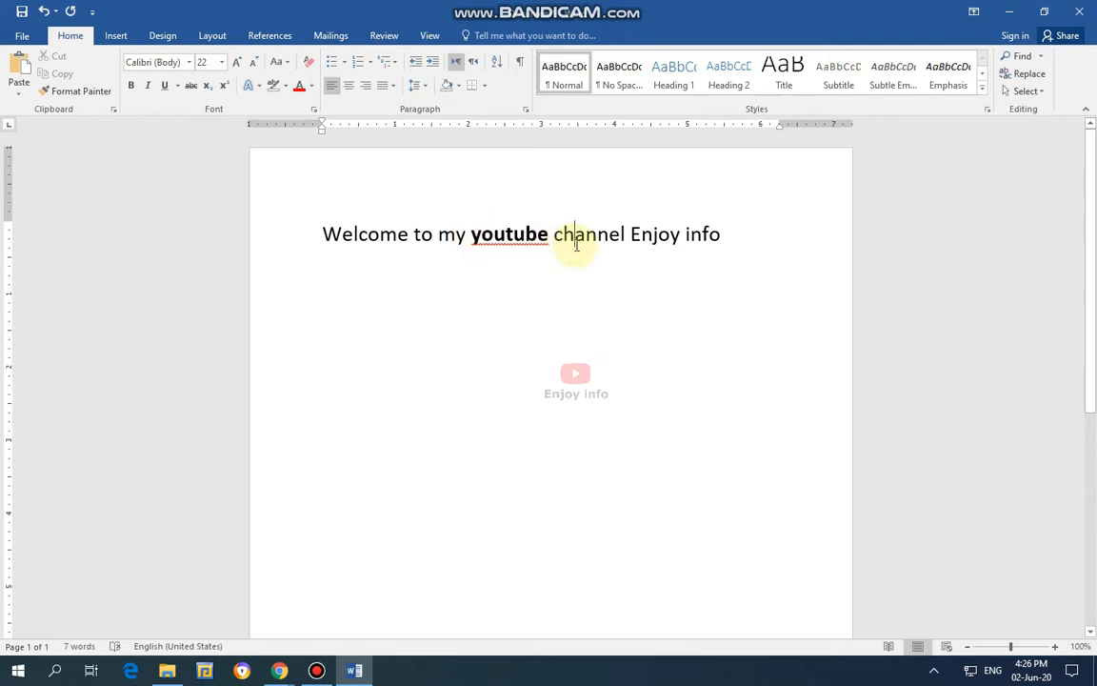
{"action": "left_click_drag", "start_coordinate": [632, 235], "coordinate": [721, 236]}
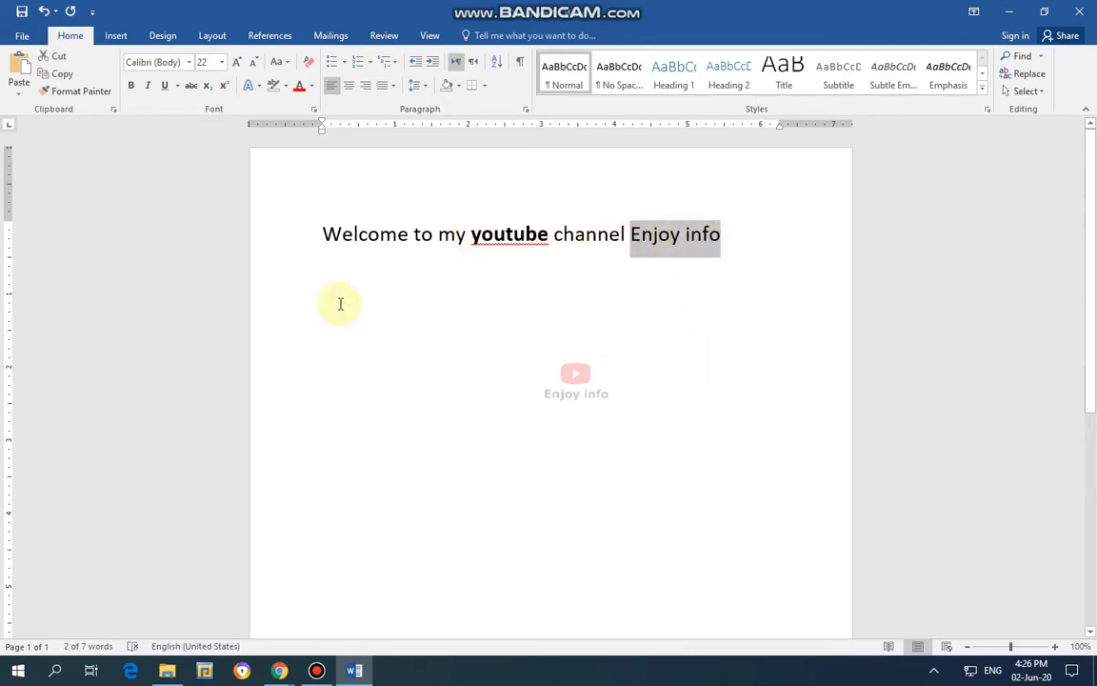
{"action": "left_click", "coordinate": [132, 86]}
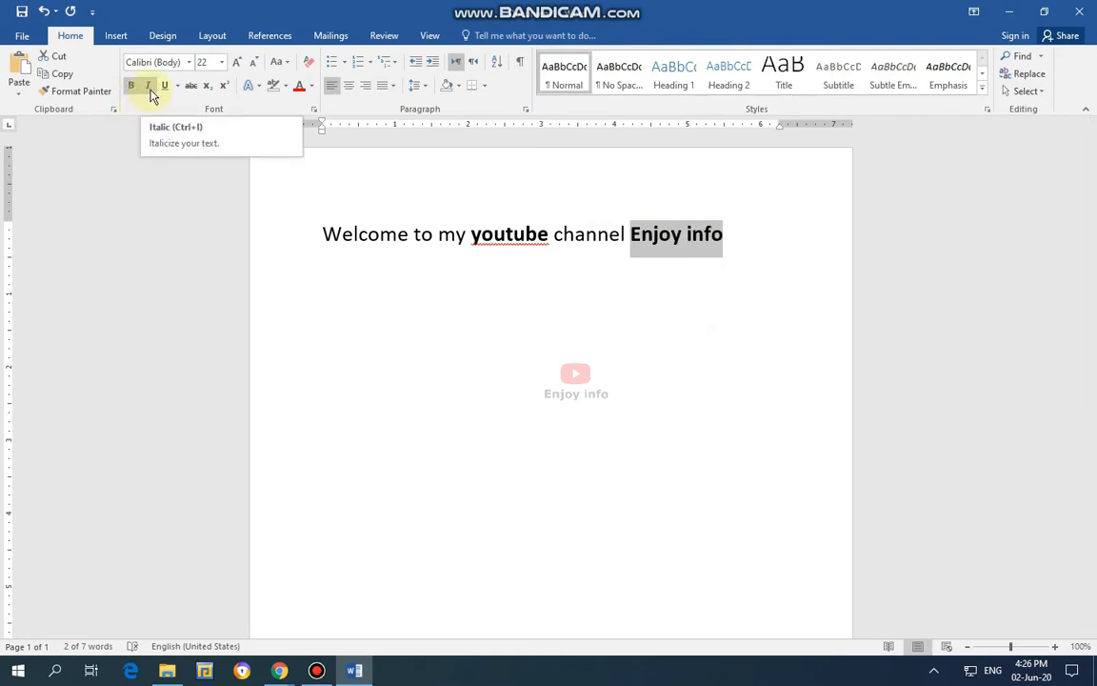
{"action": "left_click", "coordinate": [150, 88]}
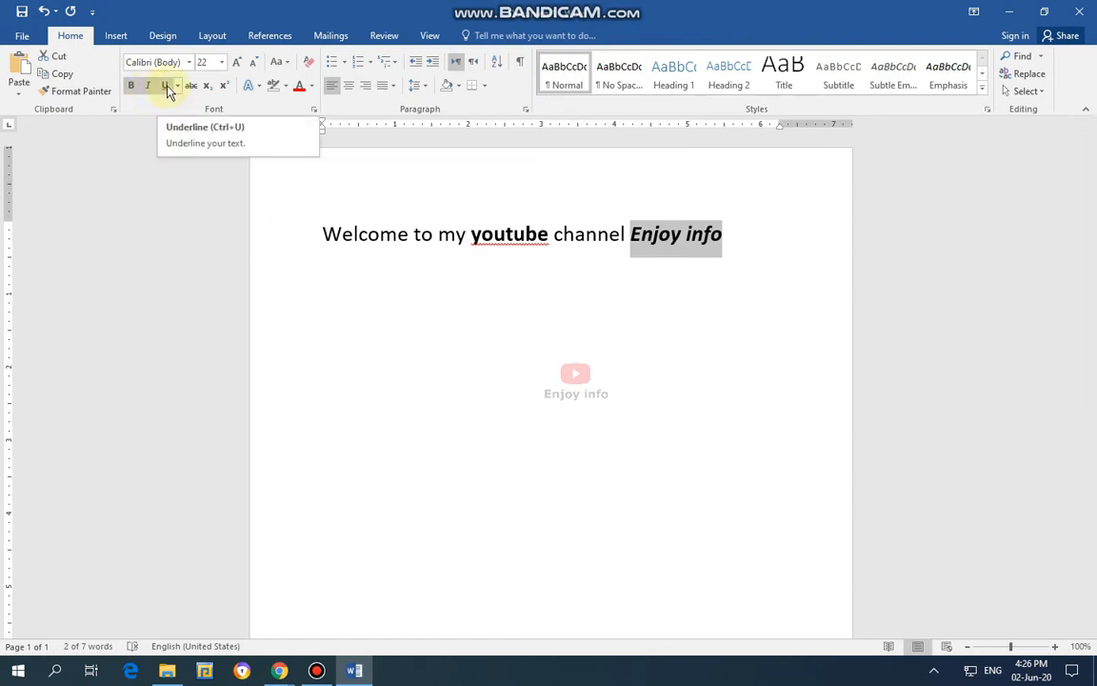
{"action": "left_click", "coordinate": [166, 89]}
{"action": "left_click", "coordinate": [741, 386]}
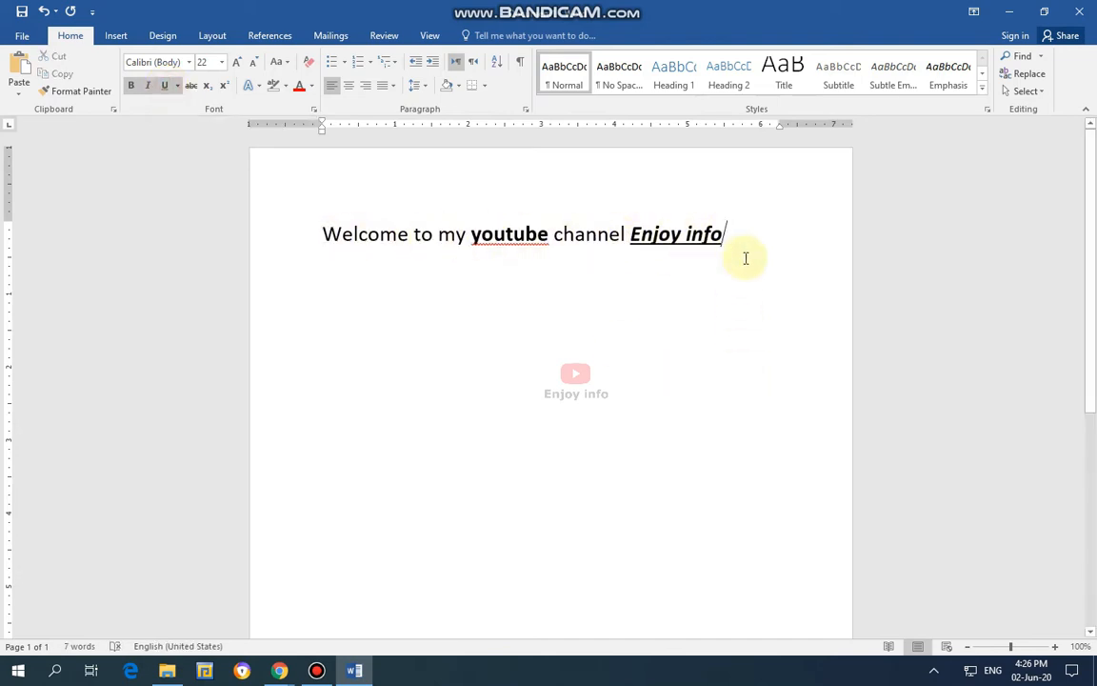
Remove the underline, italic and bold formatting from "Enjoy info" in the welcome line.
{"action": "left_click_drag", "start_coordinate": [724, 234], "coordinate": [631, 237]}
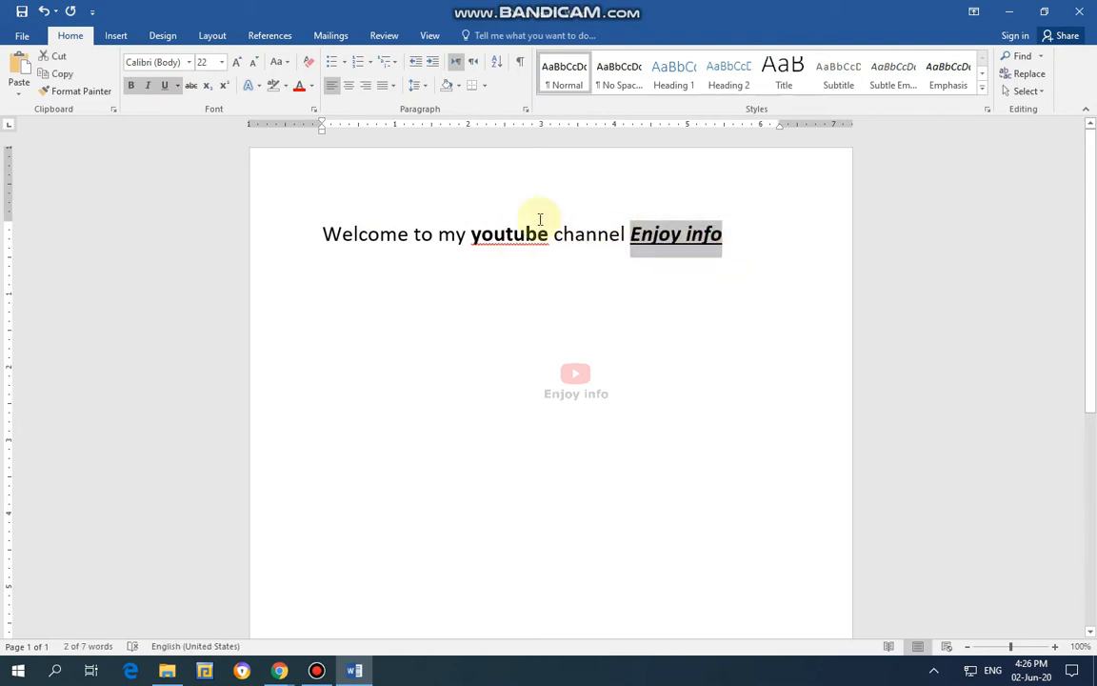
{"action": "left_click", "coordinate": [165, 88]}
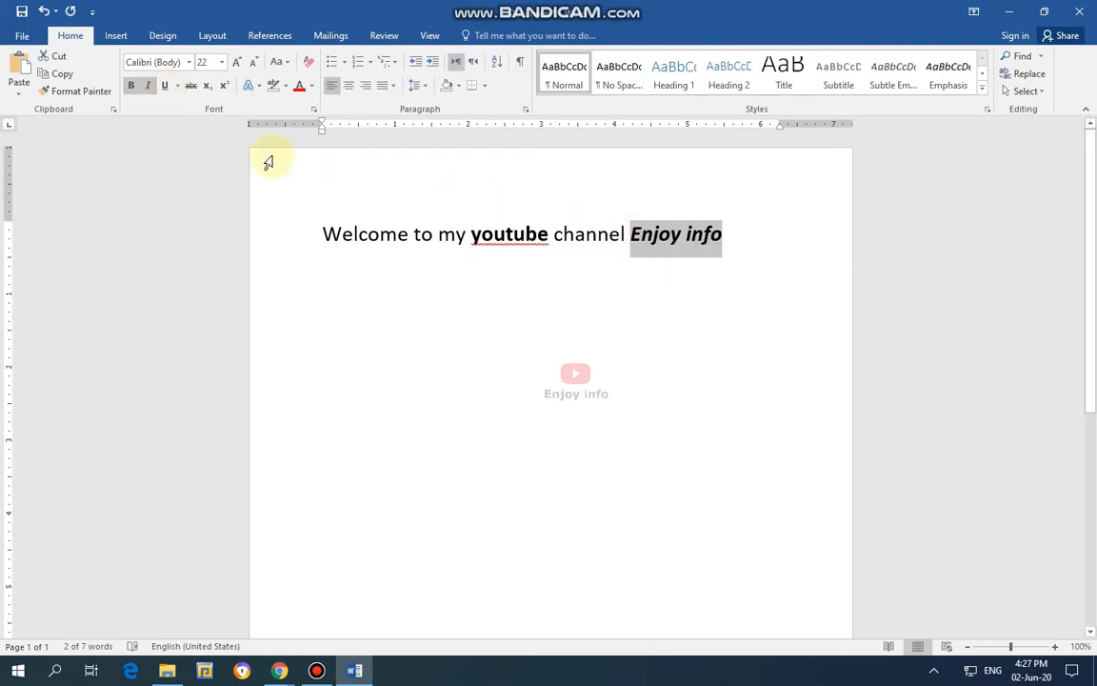
{"action": "left_click", "coordinate": [148, 88]}
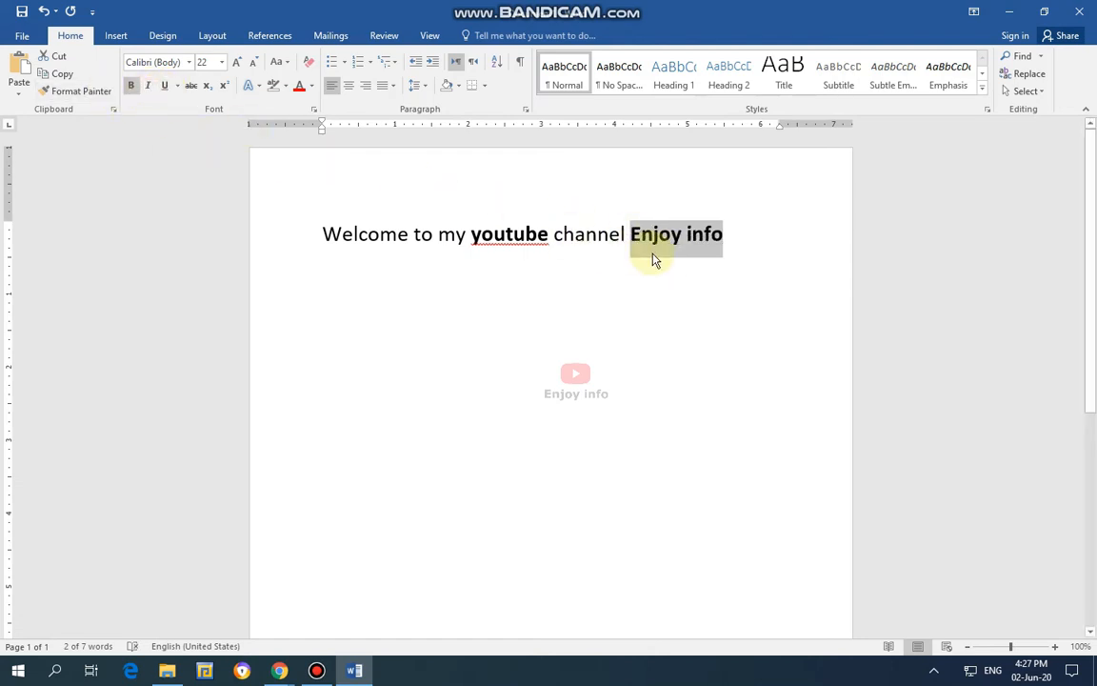
{"action": "left_click", "coordinate": [131, 87]}
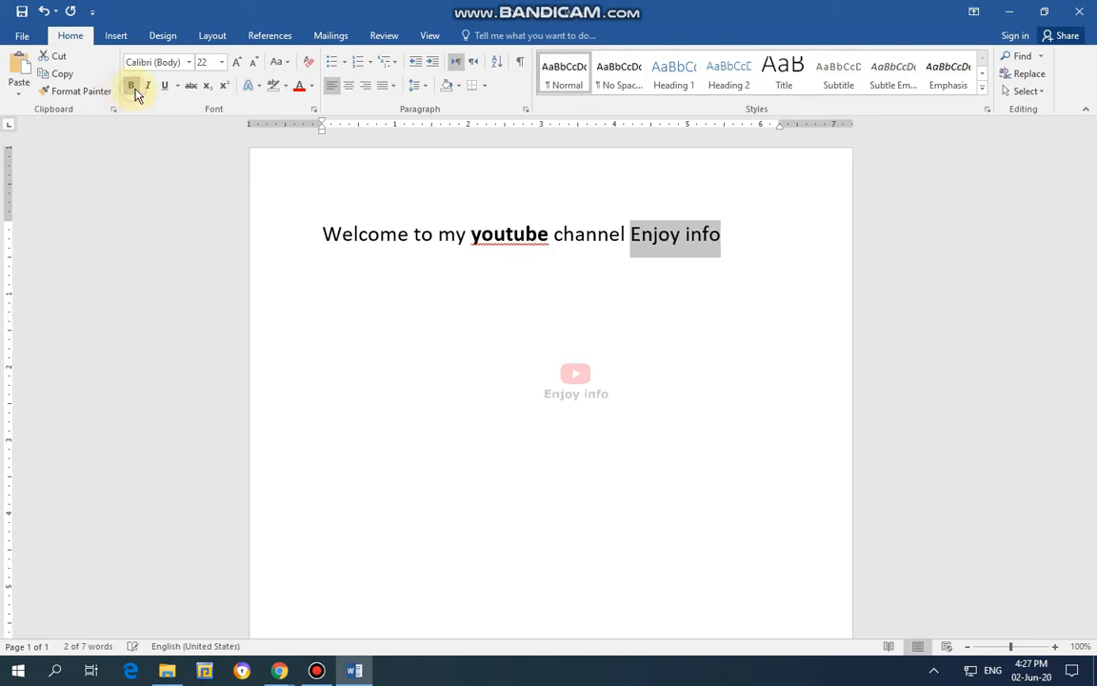
{"action": "left_click", "coordinate": [561, 235]}
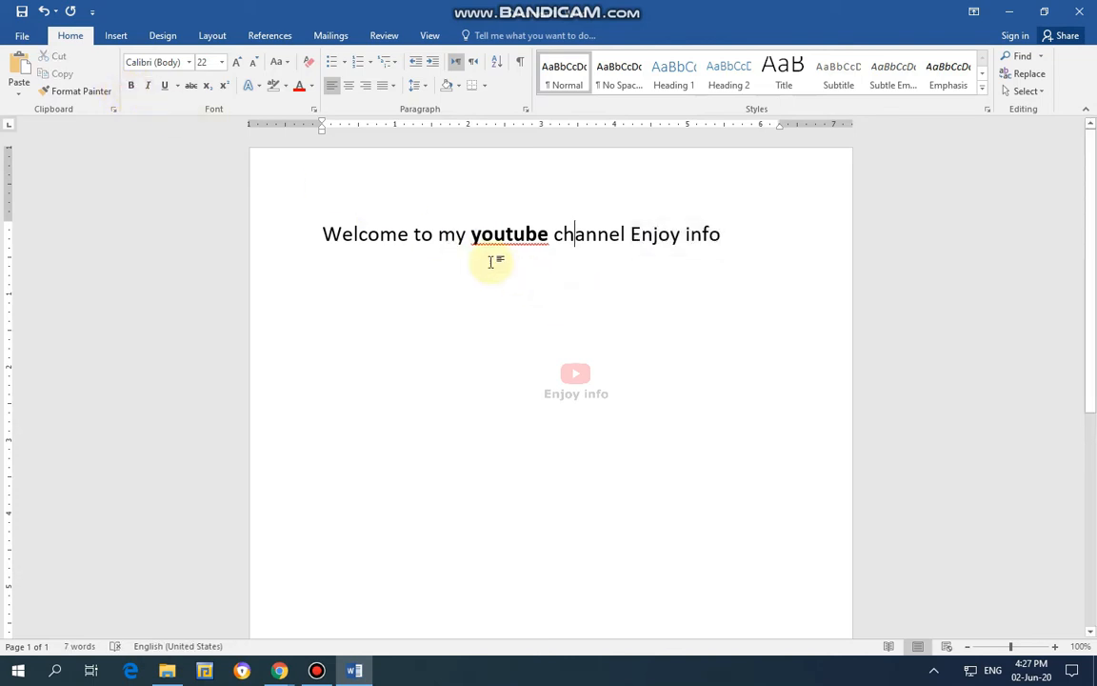
Remove the bold formatting from the word "youtube" in the welcome line.
{"action": "left_click_drag", "start_coordinate": [470, 238], "coordinate": [558, 236]}
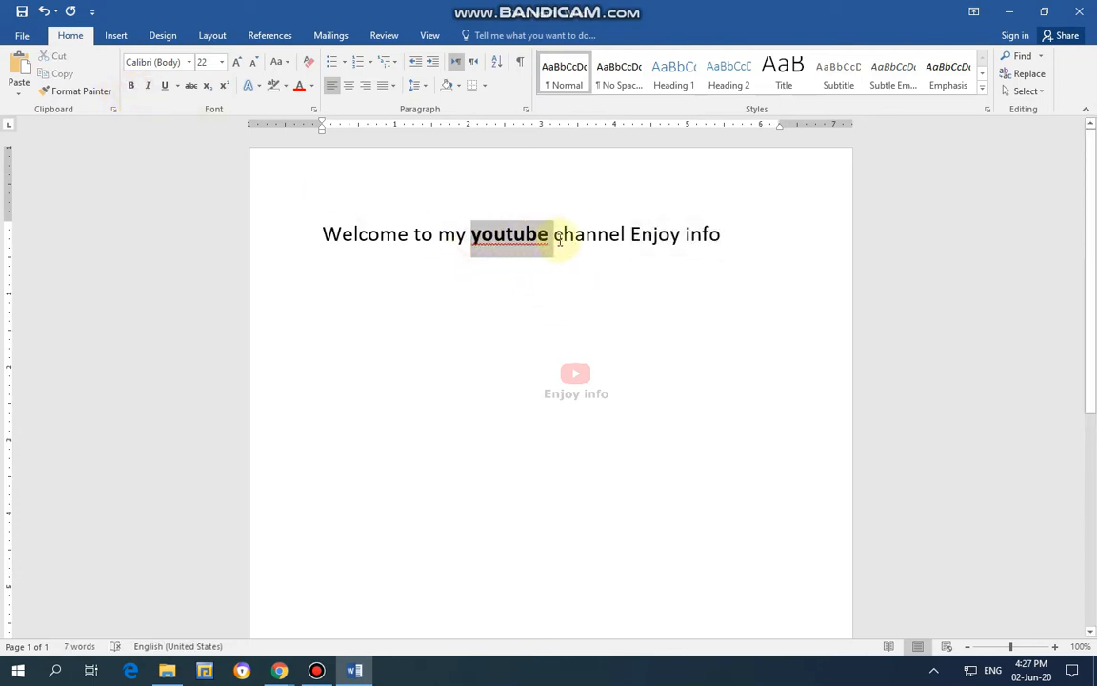
{"action": "key", "text": "ctrl+b"}
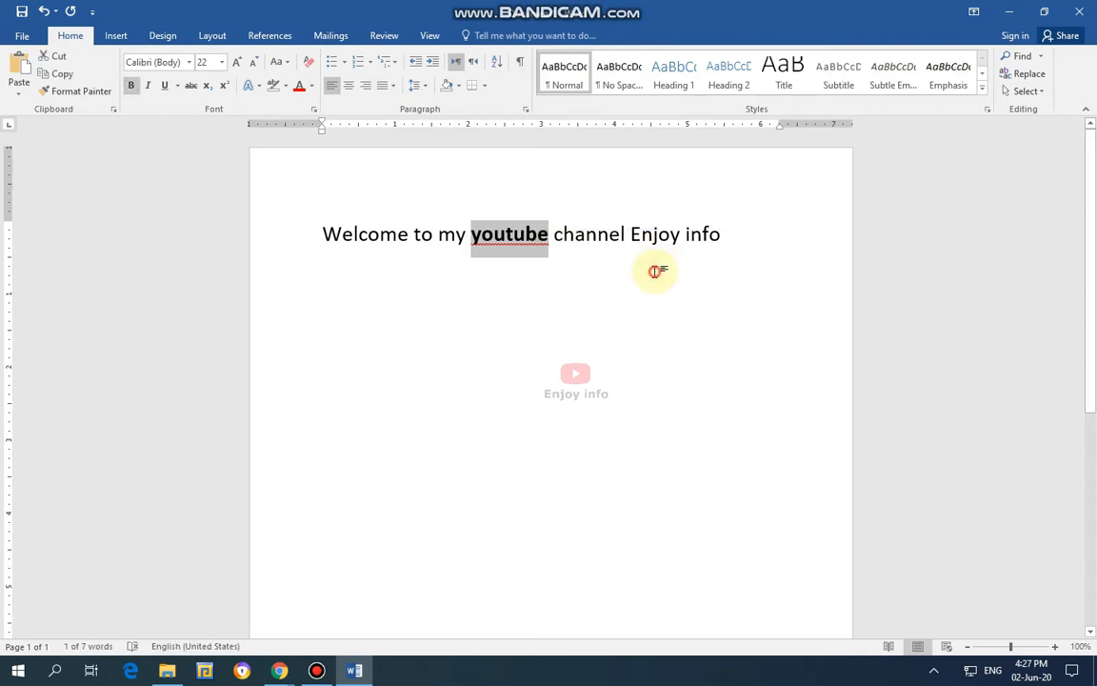
{"action": "left_click", "coordinate": [548, 236]}
{"action": "left_click_drag", "start_coordinate": [544, 236], "coordinate": [471, 235]}
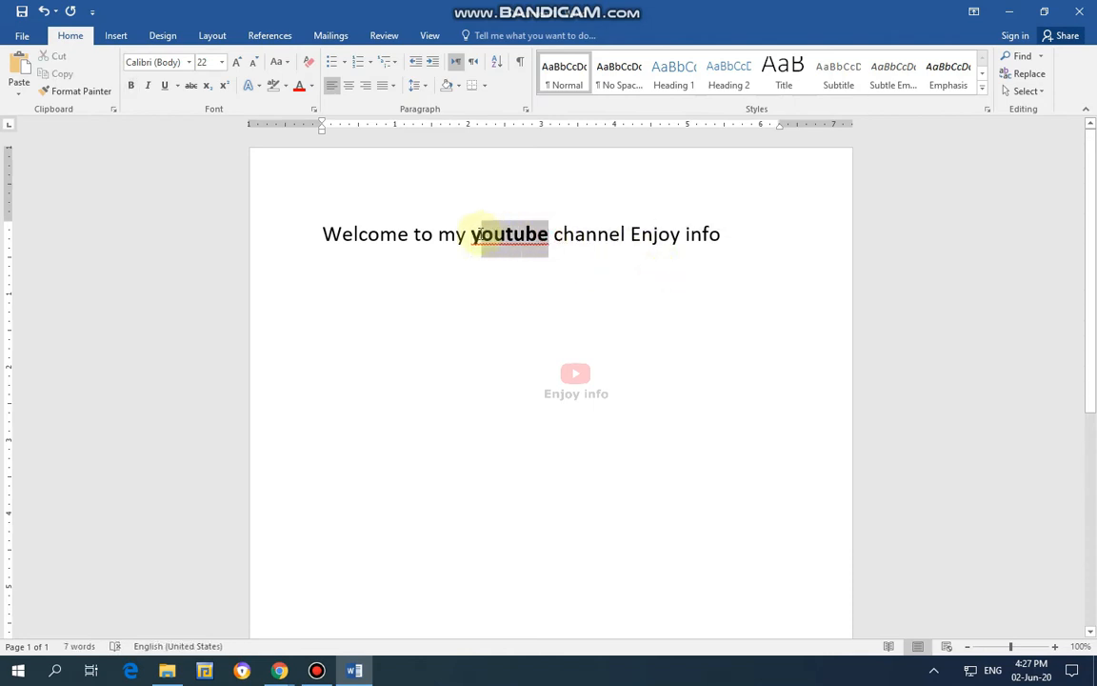
{"action": "left_click", "coordinate": [132, 88]}
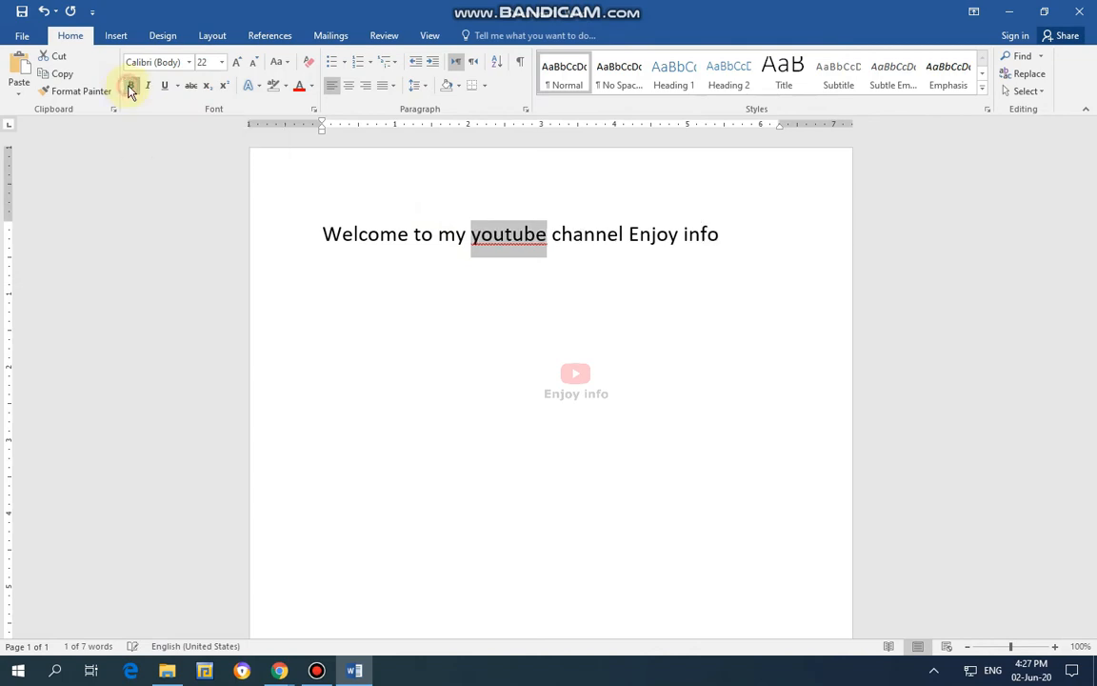
{"action": "left_click", "coordinate": [489, 295]}
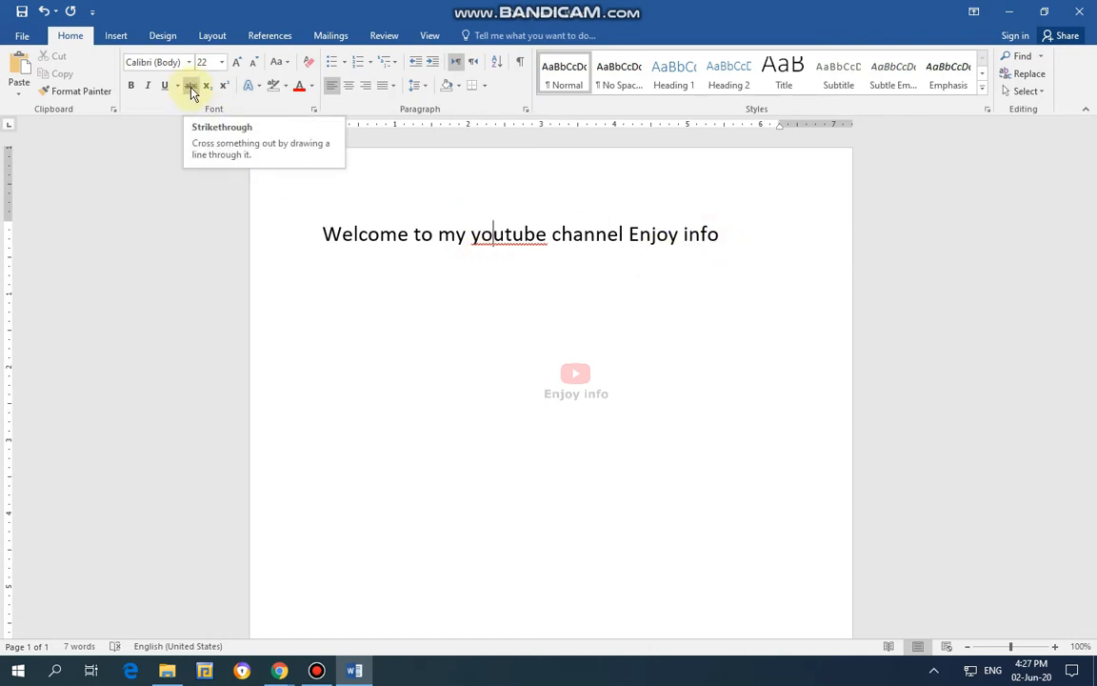
{"action": "left_click", "coordinate": [721, 236]}
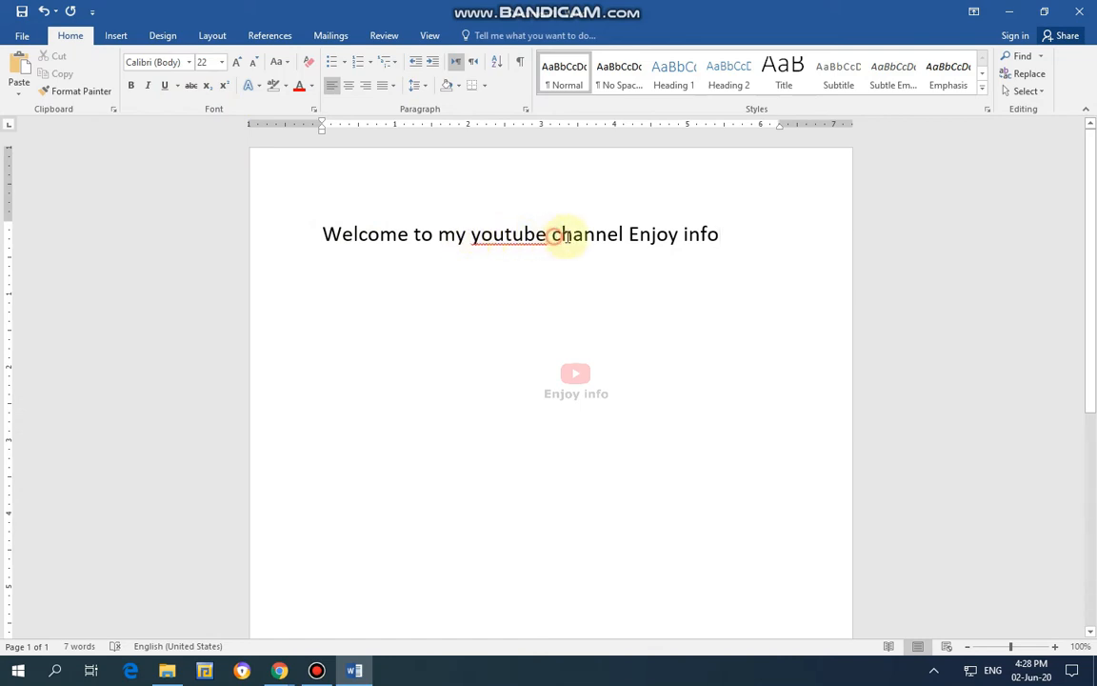
Try strikethrough on the word "channel" in the welcome line and remove it again.
{"action": "left_click_drag", "start_coordinate": [560, 234], "coordinate": [633, 233]}
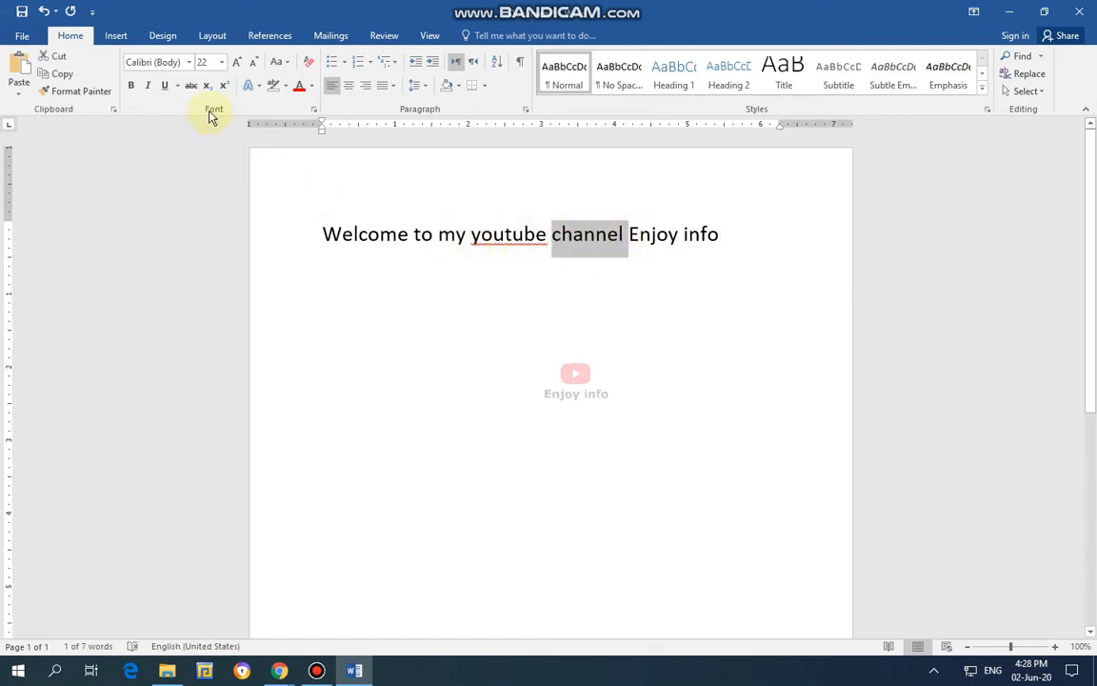
{"action": "left_click", "coordinate": [192, 85]}
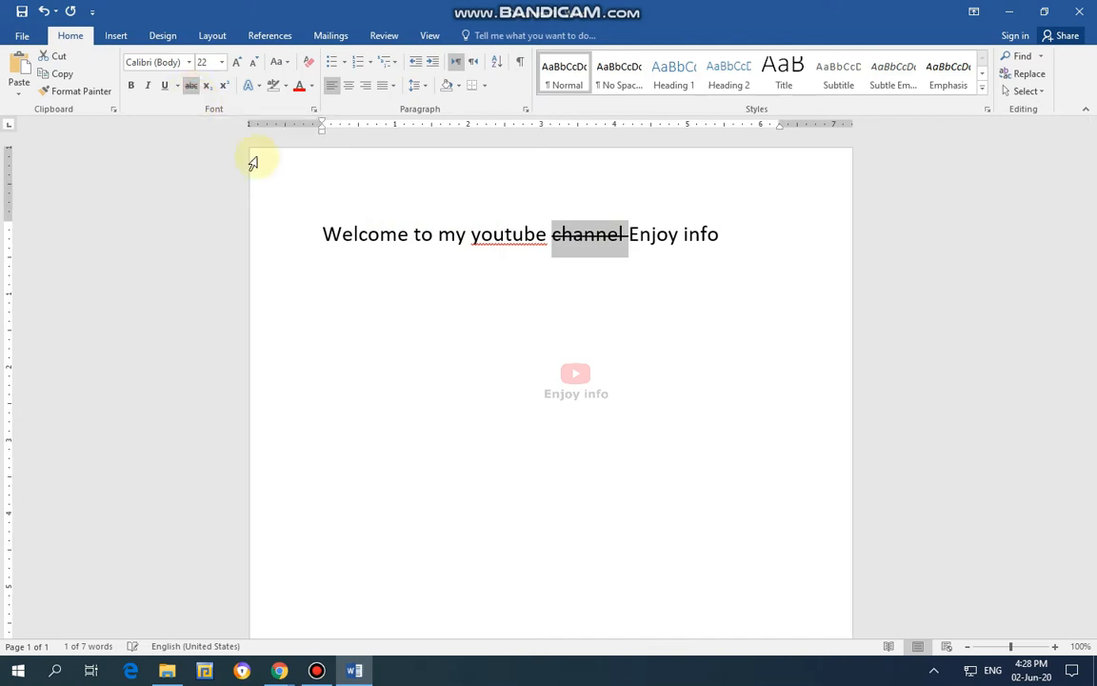
{"action": "left_click", "coordinate": [549, 241]}
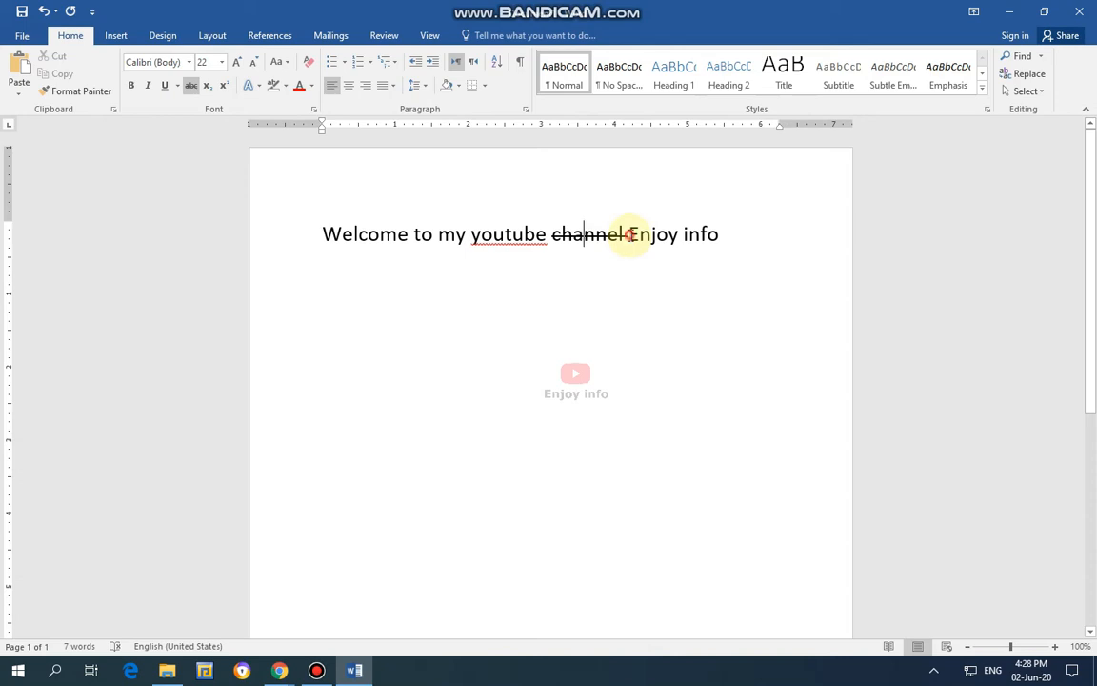
{"action": "left_click_drag", "start_coordinate": [628, 234], "coordinate": [551, 234]}
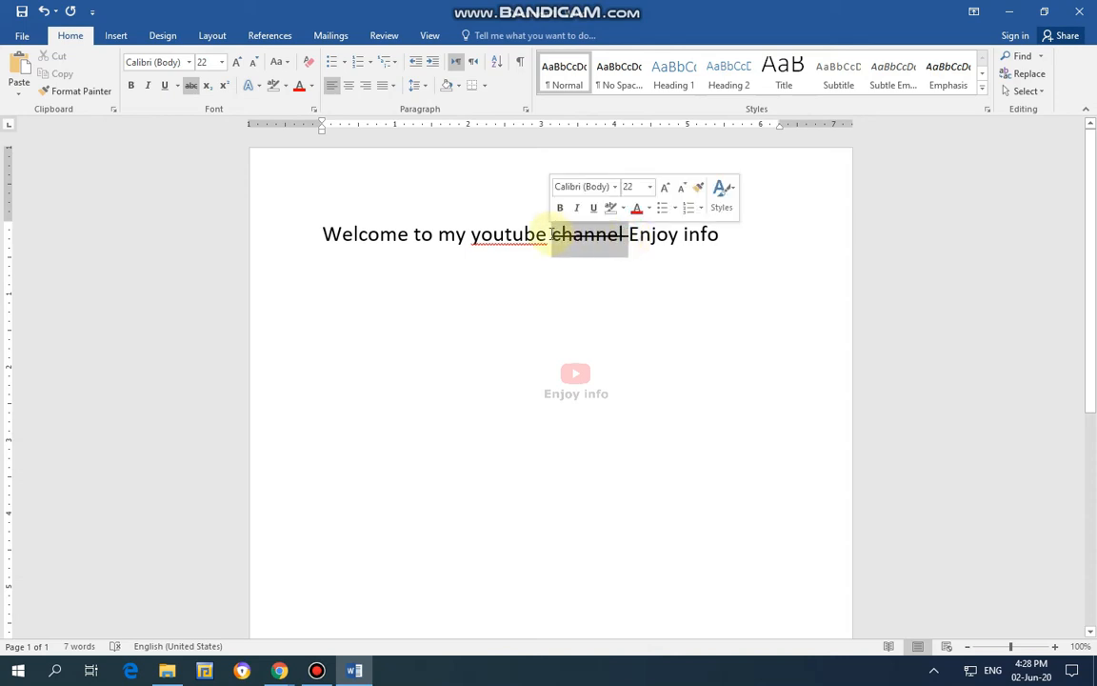
{"action": "left_click", "coordinate": [190, 87]}
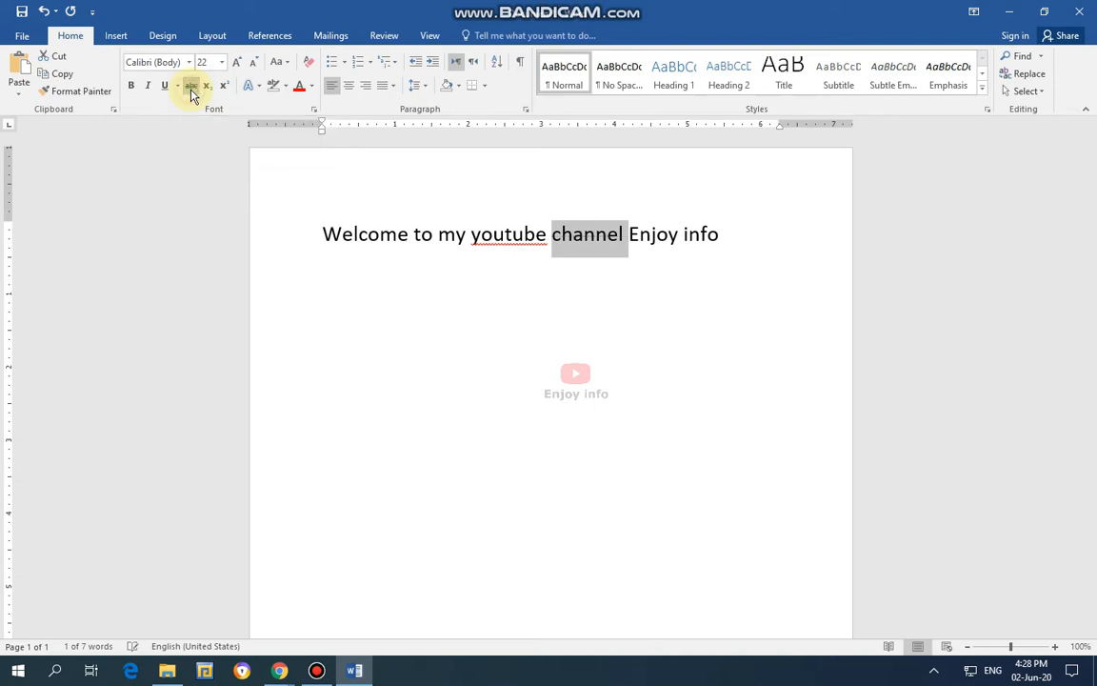
{"action": "left_click", "coordinate": [679, 234]}
Add a new line reading "A2" directly below the welcome line.
{"action": "left_click", "coordinate": [734, 240]}
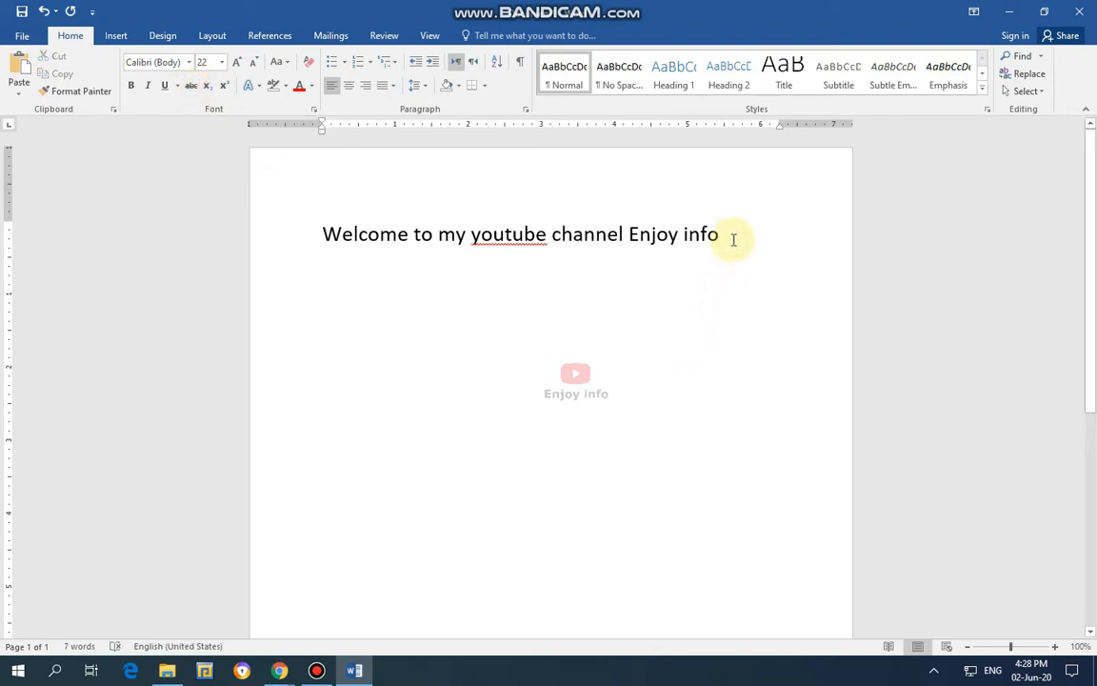
{"action": "key", "text": "Return"}
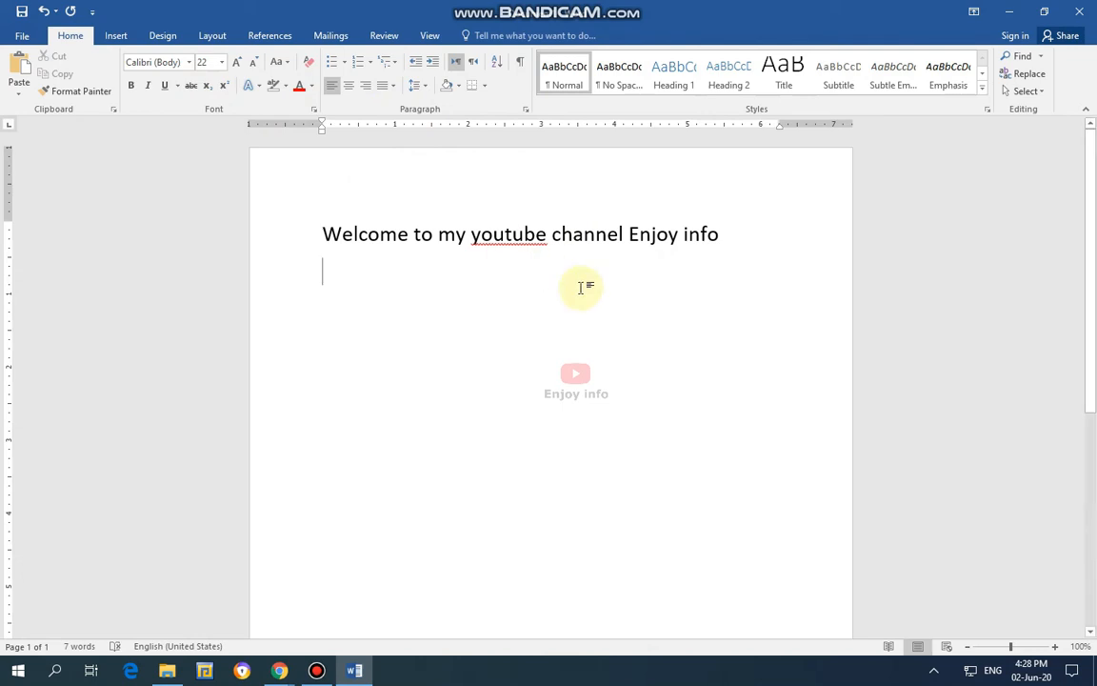
{"action": "type", "text": "a2"}
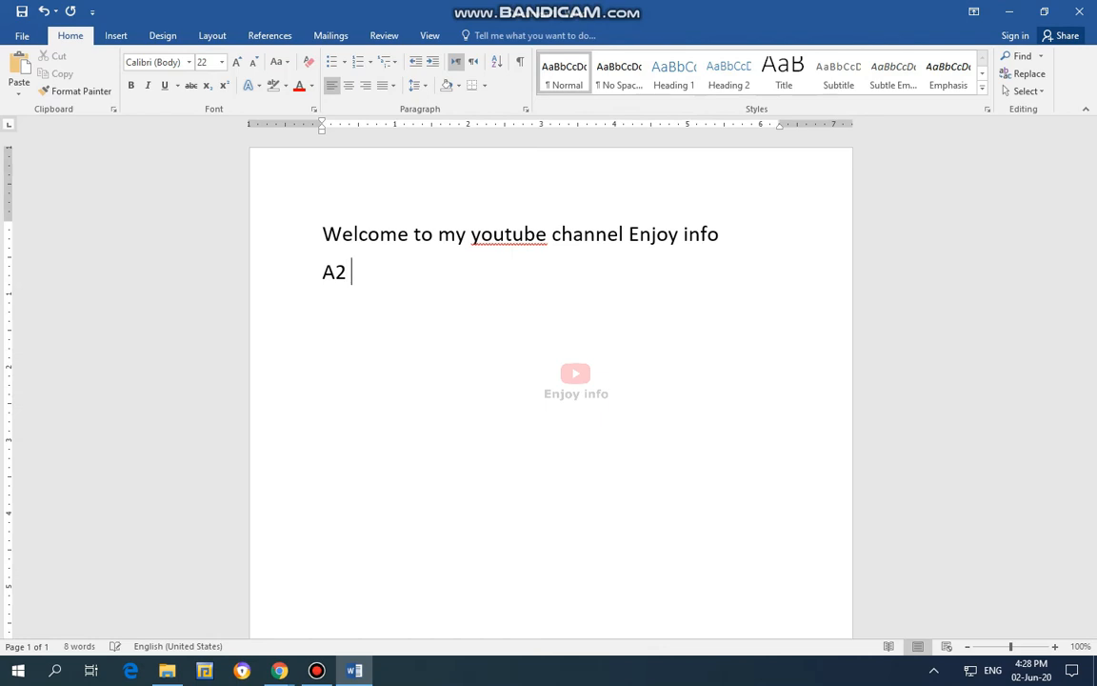
Try subscript on the 2 in "A2" and change it to superscript.
{"action": "left_click", "coordinate": [337, 272]}
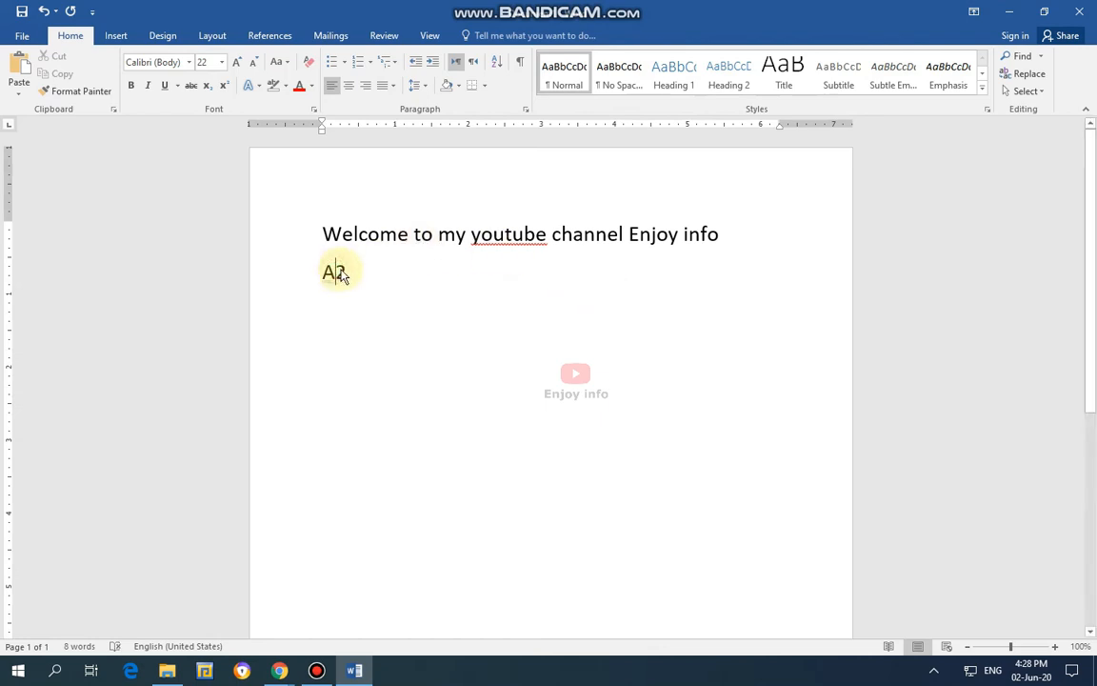
{"action": "left_click_drag", "start_coordinate": [338, 272], "coordinate": [346, 274]}
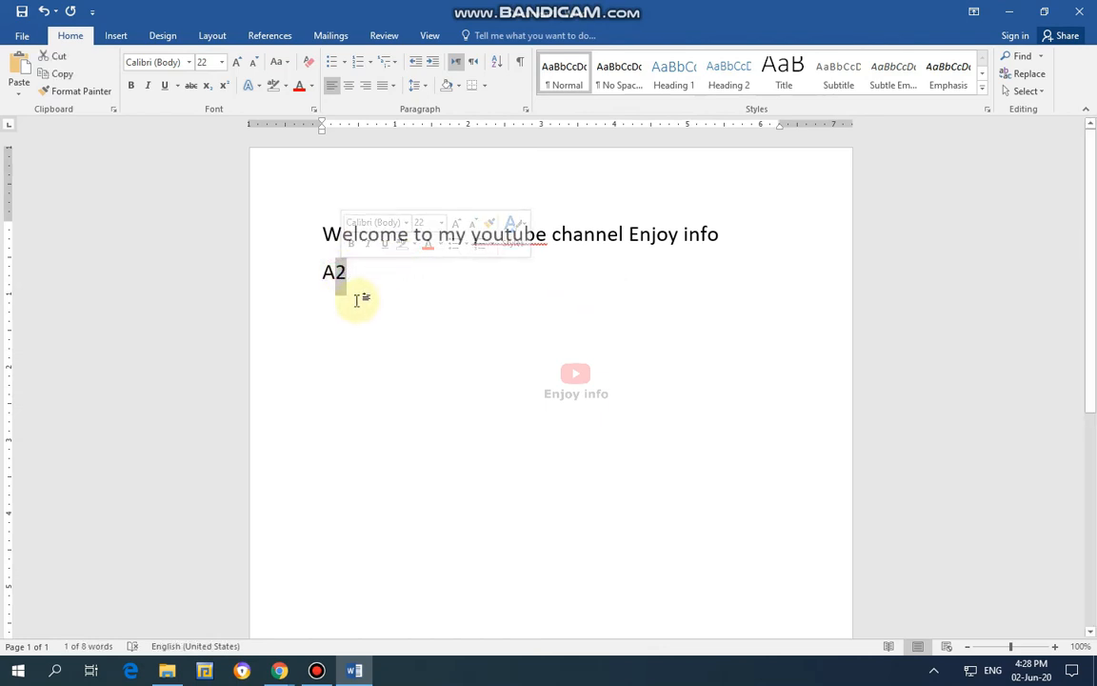
{"action": "left_click", "coordinate": [206, 86]}
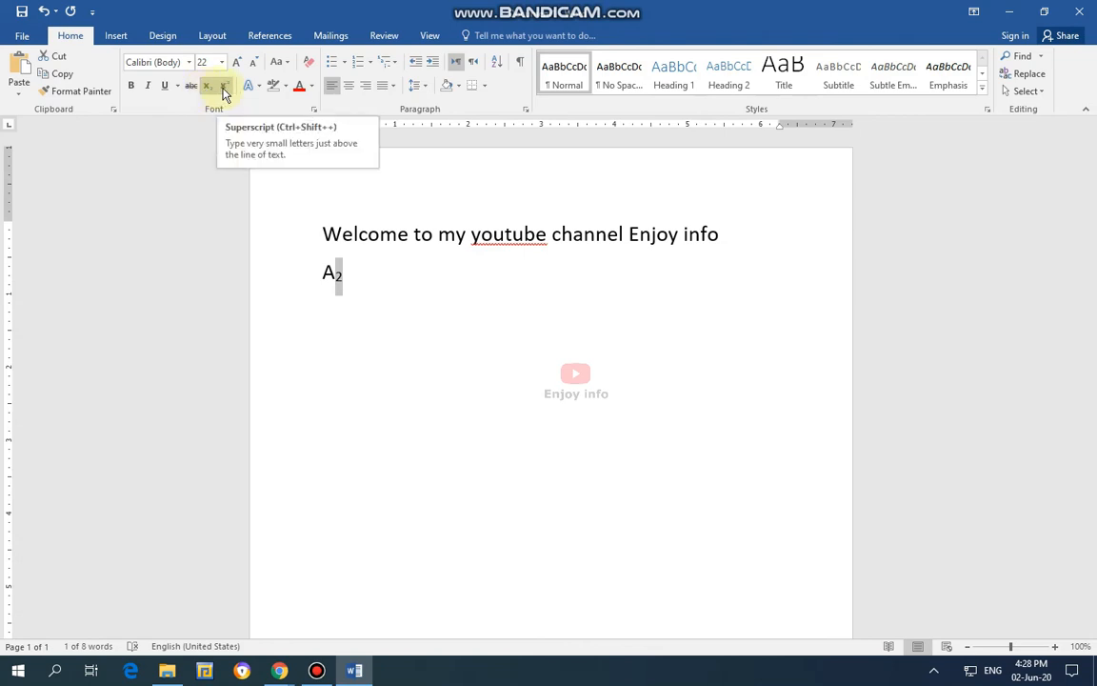
{"action": "left_click", "coordinate": [223, 86]}
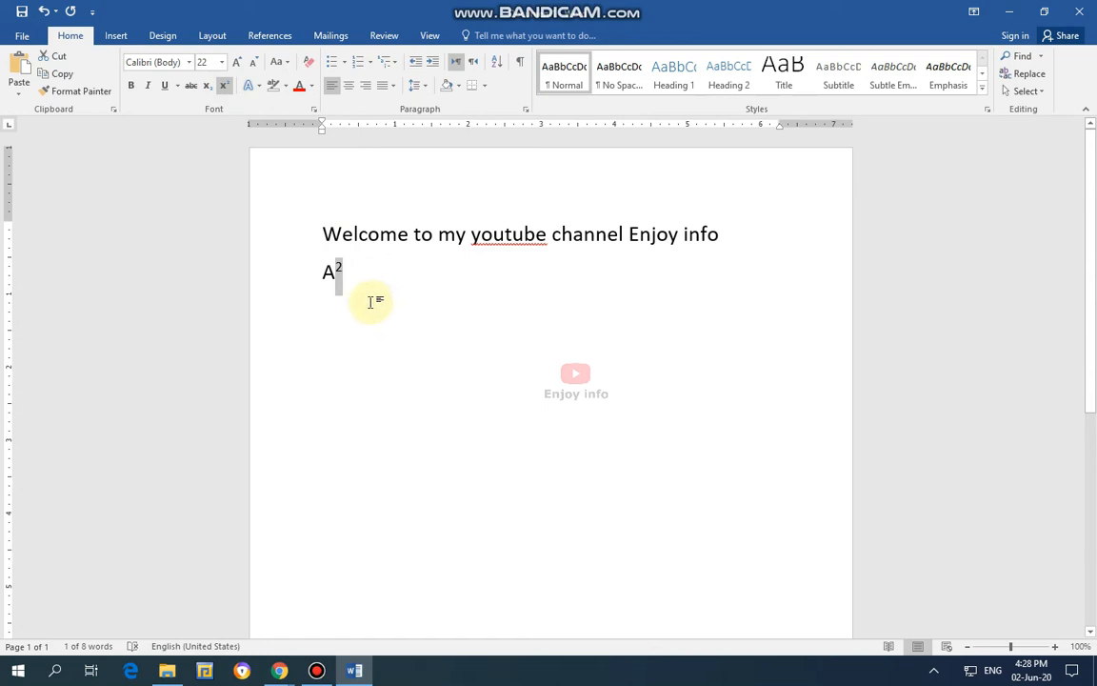
{"action": "left_click", "coordinate": [377, 286]}
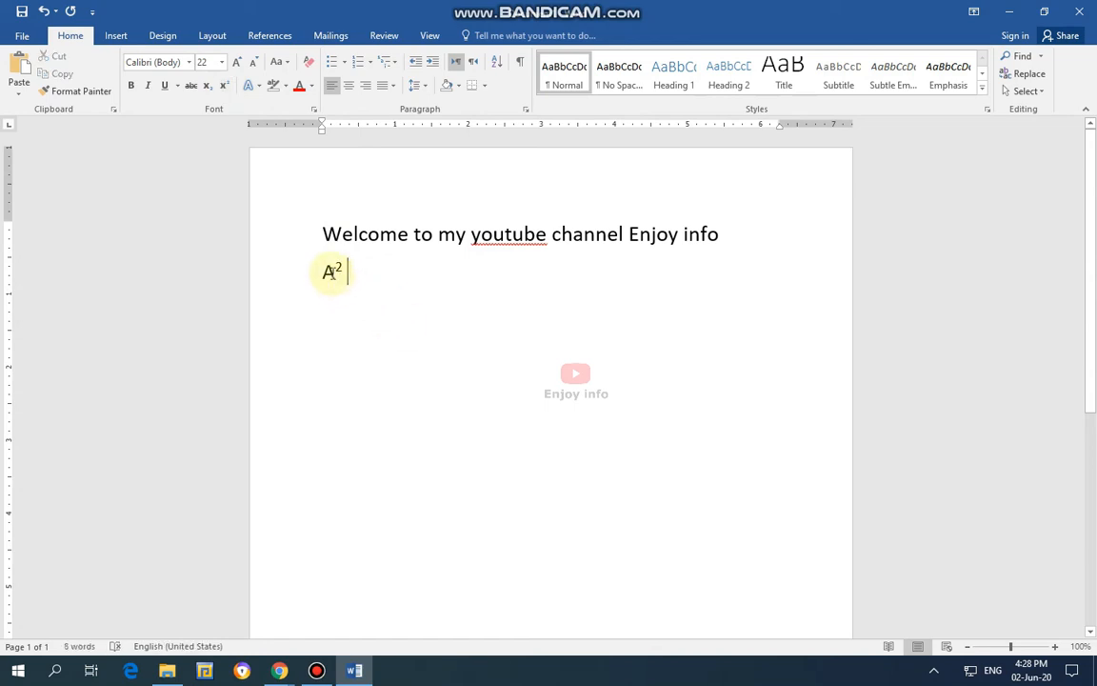
Set the font size of the whole welcome line to 16.
{"action": "left_click_drag", "start_coordinate": [329, 239], "coordinate": [709, 253]}
{"action": "left_click", "coordinate": [221, 61]}
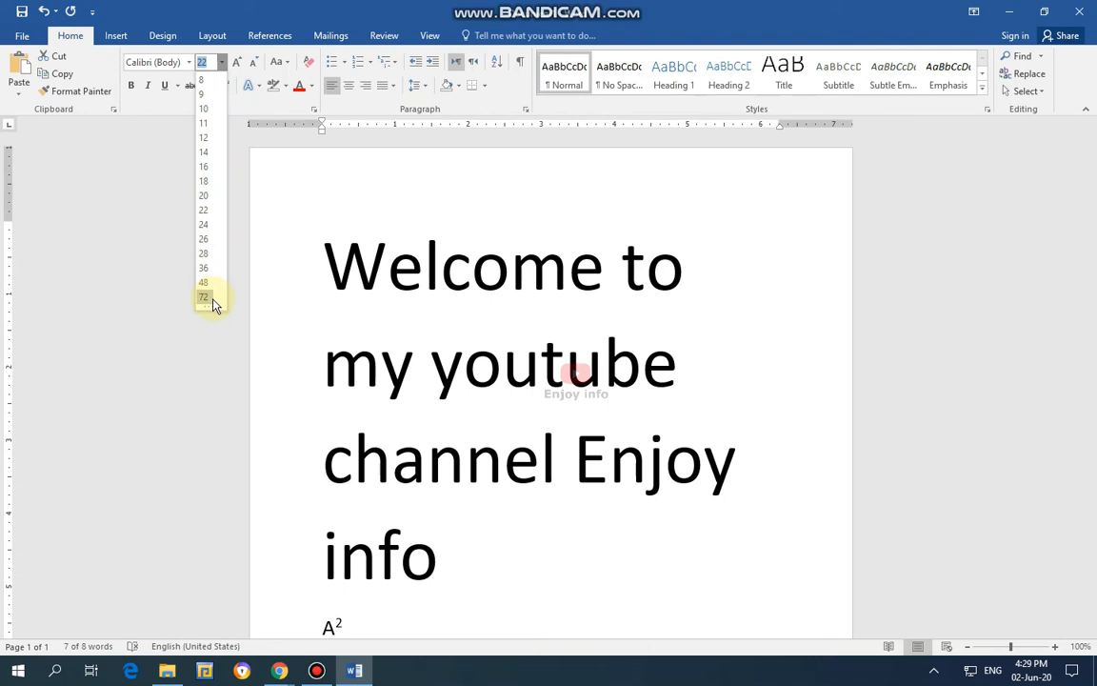
{"action": "left_click", "coordinate": [203, 167]}
{"action": "left_click", "coordinate": [489, 269]}
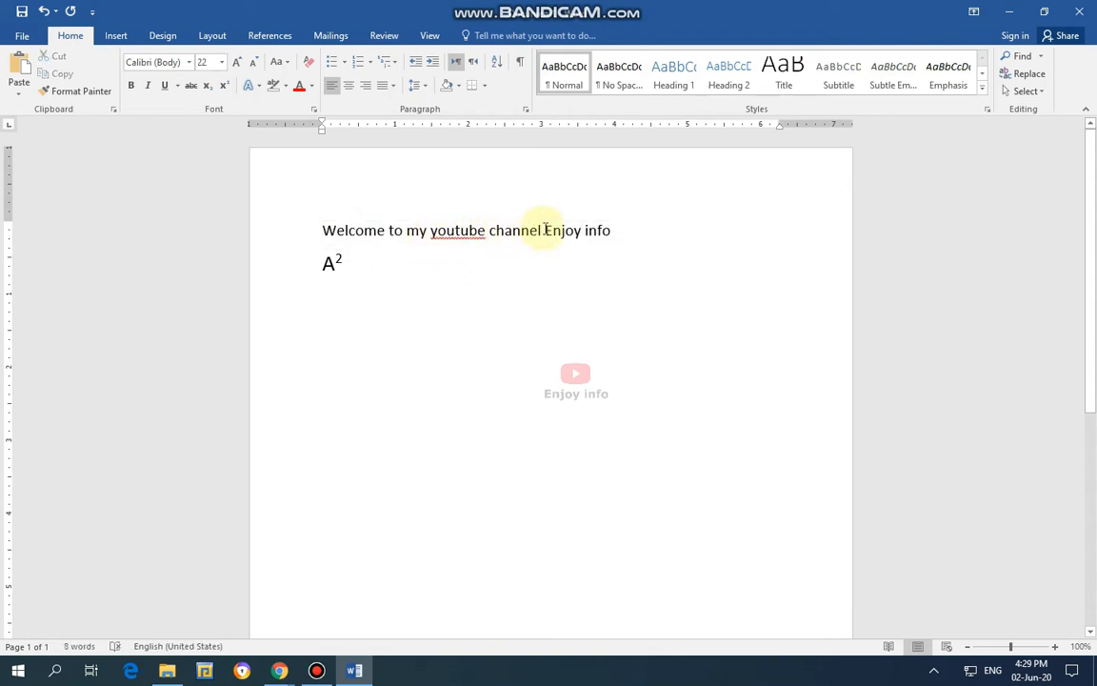
Preview size 72 on "Enjoy info" without applying it, and enlarge those words stepwise to font size 24.
{"action": "left_click_drag", "start_coordinate": [546, 229], "coordinate": [617, 228]}
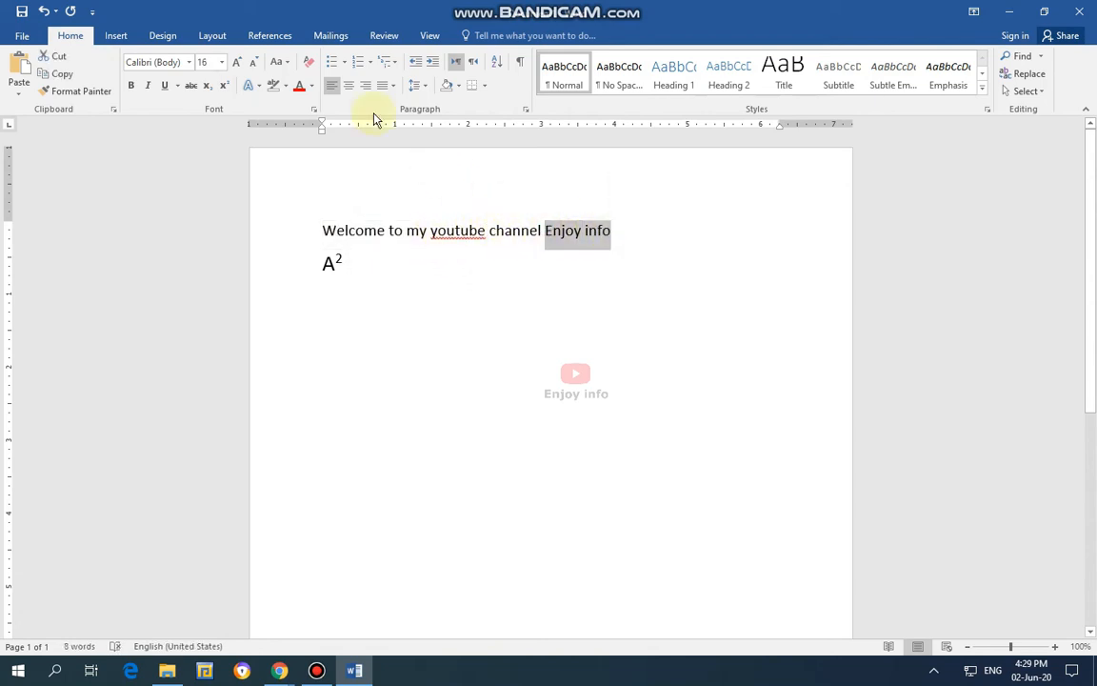
{"action": "left_click", "coordinate": [221, 62]}
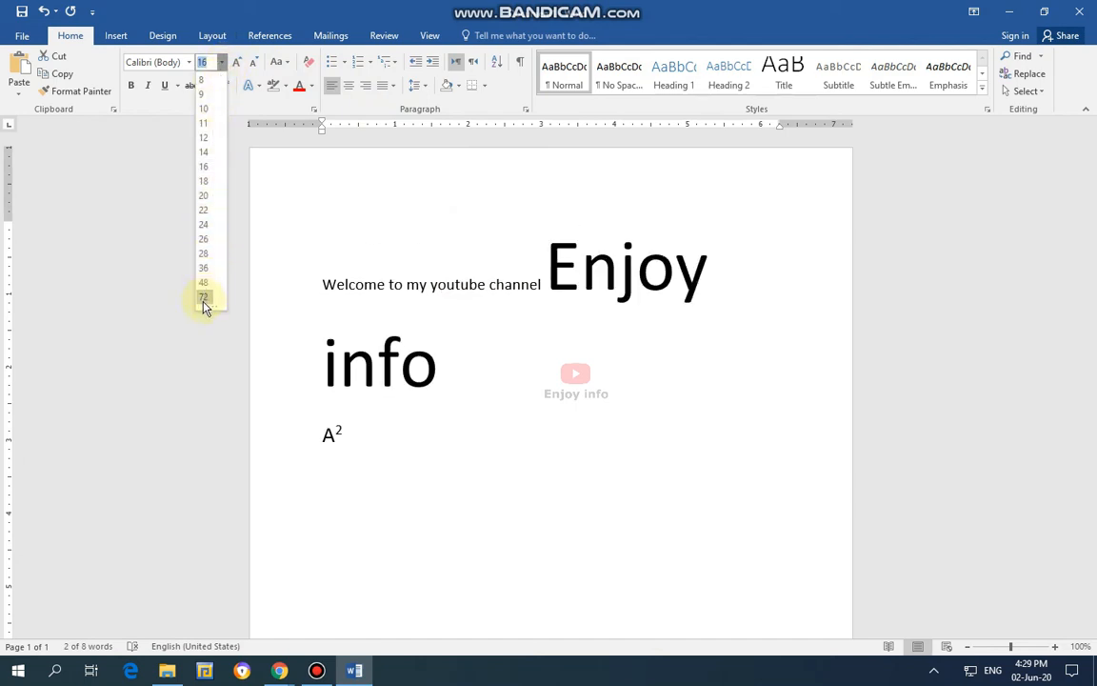
{"action": "left_click", "coordinate": [290, 168]}
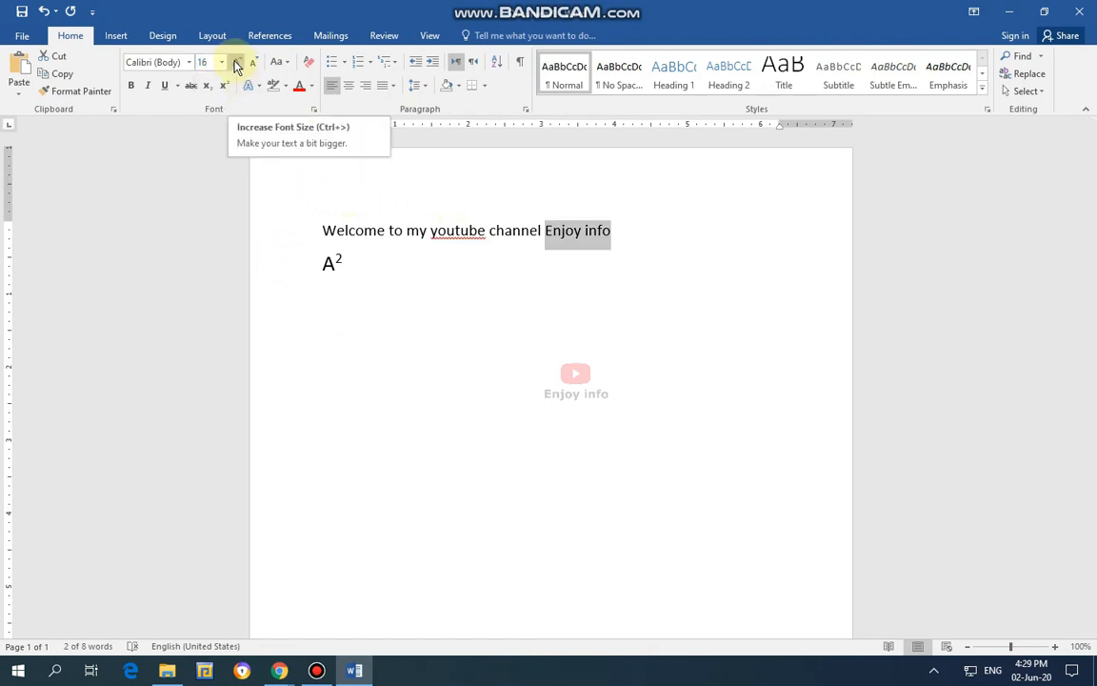
{"action": "left_click", "coordinate": [236, 64]}
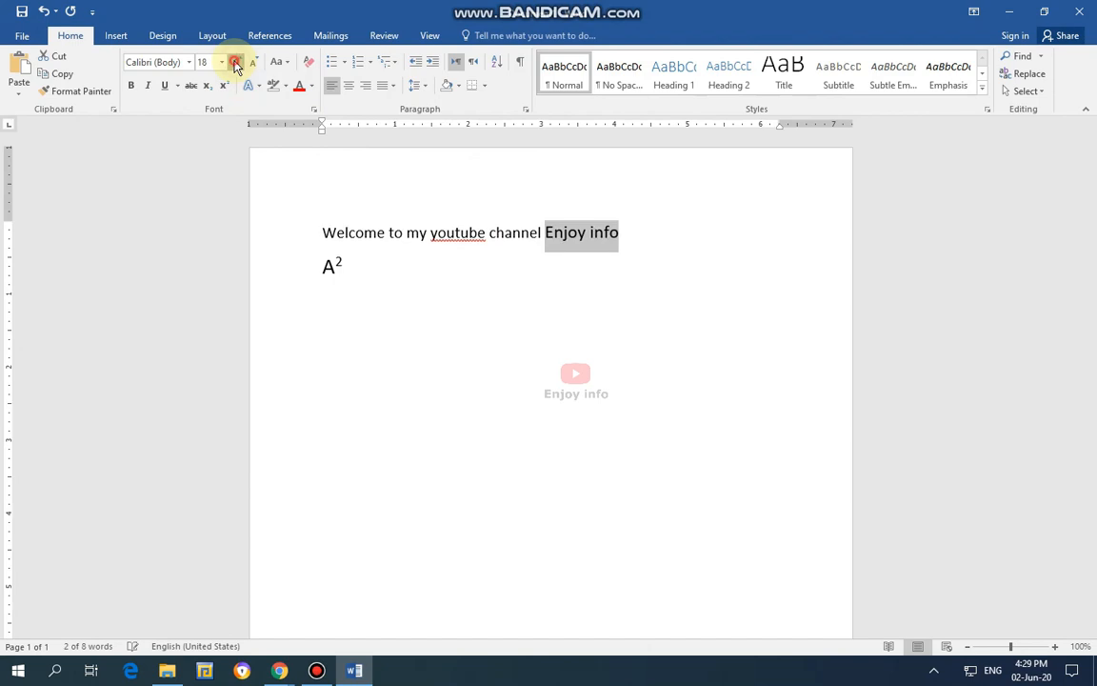
{"action": "left_click", "coordinate": [236, 64]}
{"action": "left_click", "coordinate": [236, 63]}
{"action": "left_click", "coordinate": [236, 64]}
{"action": "left_click", "coordinate": [236, 64]}
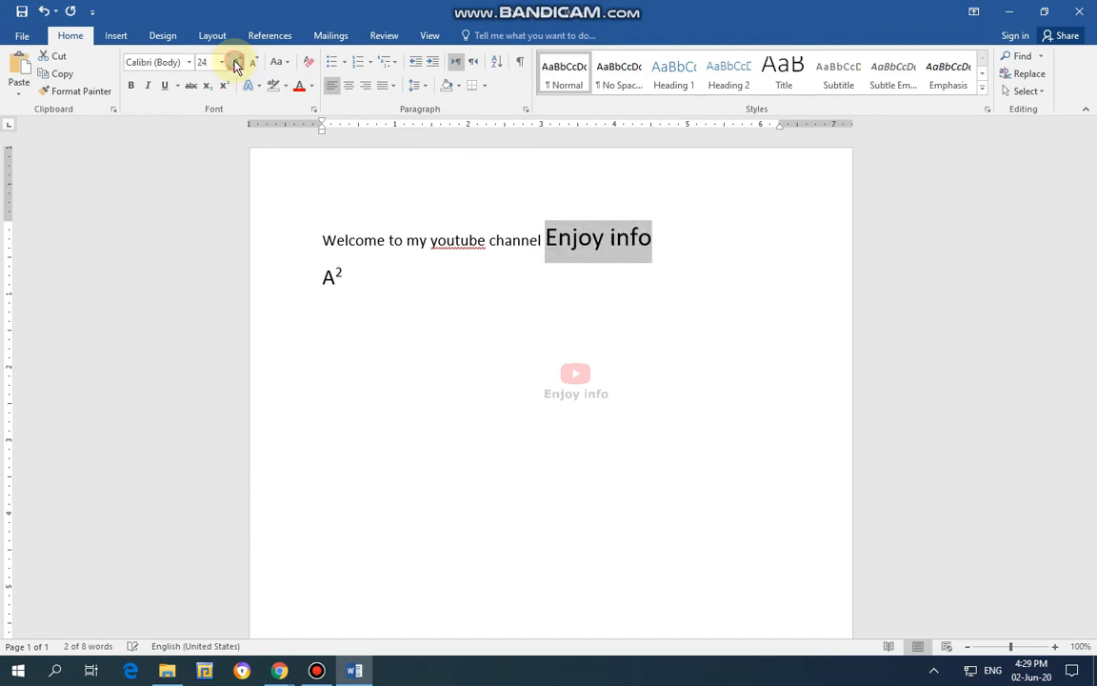
Enlarge "Enjoy info" stepwise beyond the largest listed size of 72, up to at least font size 120.
{"action": "left_click", "coordinate": [236, 63]}
{"action": "left_click", "coordinate": [237, 64]}
{"action": "left_click", "coordinate": [236, 64]}
{"action": "left_click", "coordinate": [237, 64]}
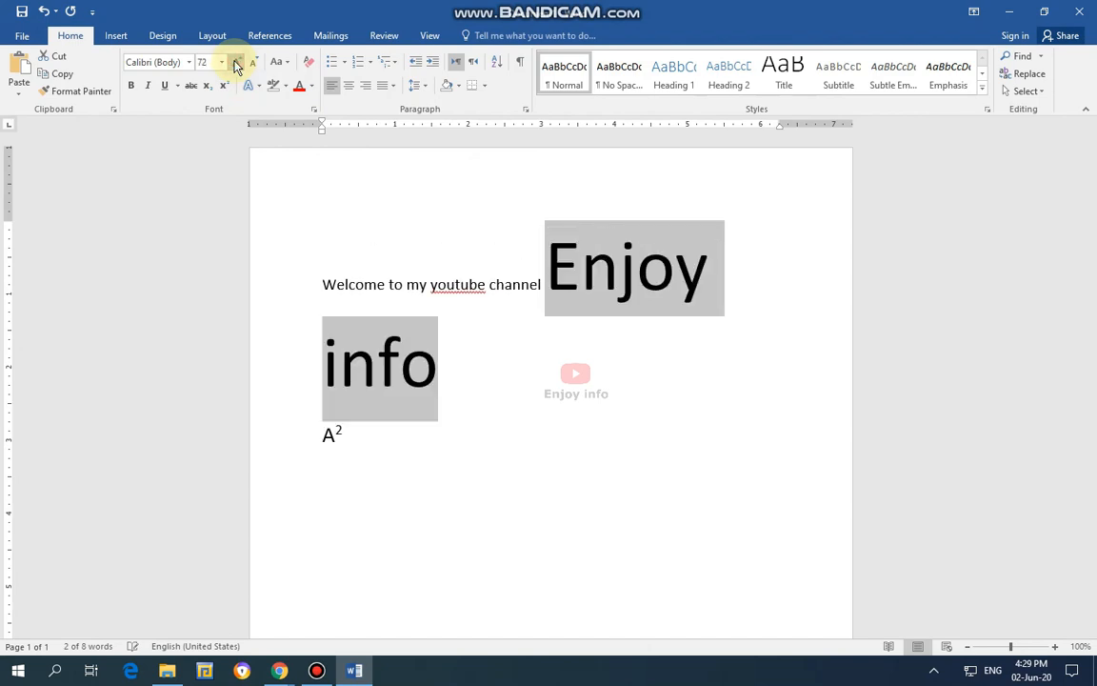
{"action": "left_click", "coordinate": [236, 64]}
{"action": "left_click", "coordinate": [222, 63]}
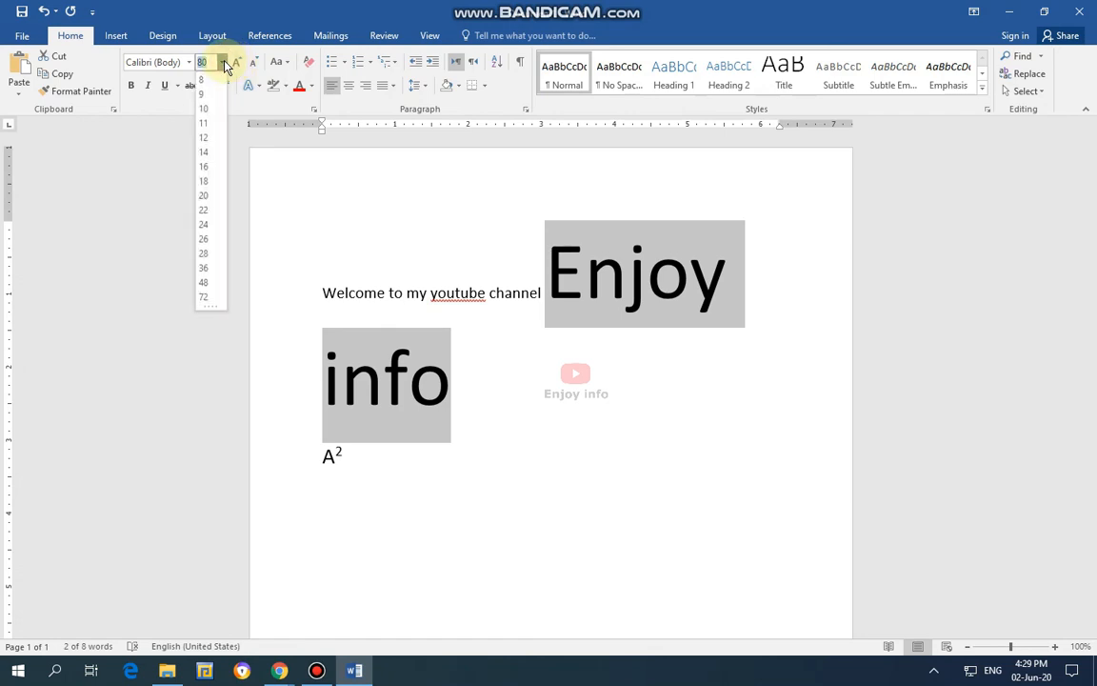
{"action": "left_click", "coordinate": [237, 63]}
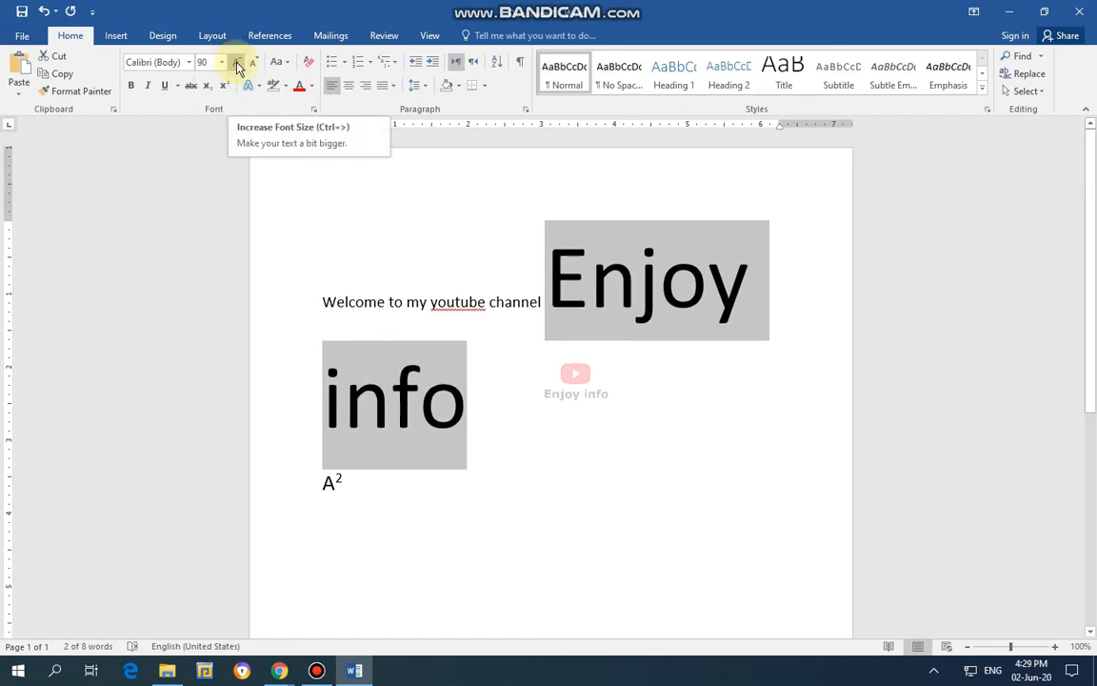
{"action": "left_click", "coordinate": [236, 64]}
{"action": "left_click", "coordinate": [236, 63]}
{"action": "left_click", "coordinate": [237, 64]}
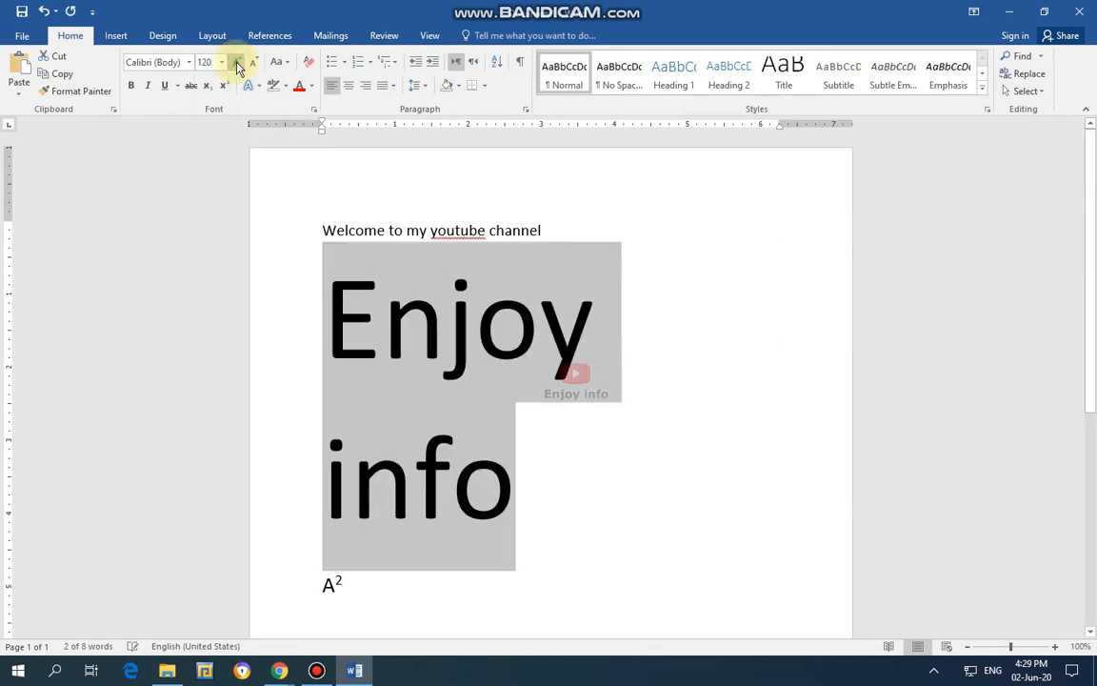
{"action": "left_click", "coordinate": [236, 63]}
Shrink "Enjoy info" stepwise back to font size 72.
{"action": "left_click", "coordinate": [252, 64]}
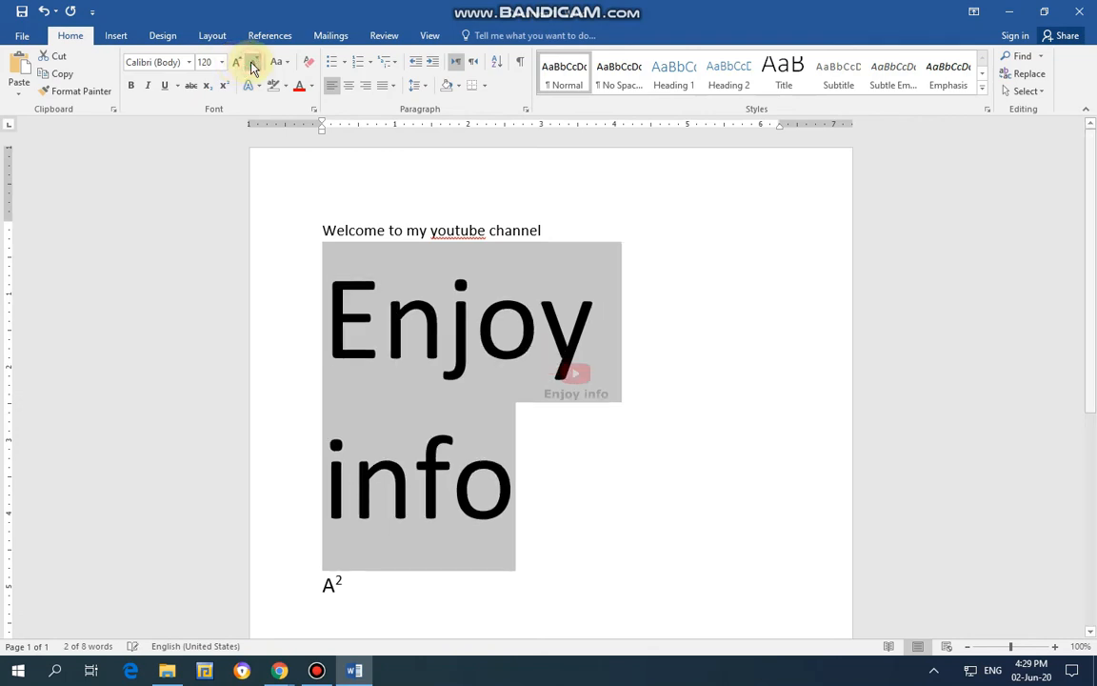
{"action": "left_click", "coordinate": [252, 65]}
{"action": "left_click", "coordinate": [252, 64]}
{"action": "left_click", "coordinate": [252, 65]}
{"action": "left_click", "coordinate": [249, 64]}
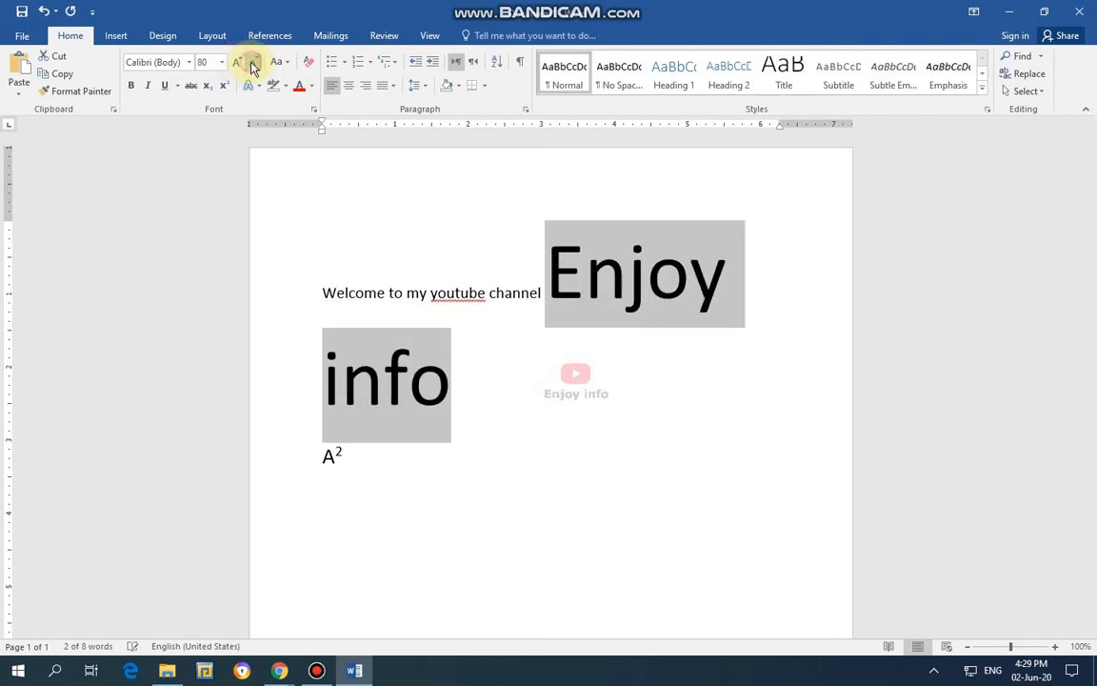
{"action": "left_click", "coordinate": [247, 65]}
Set the font size of "Enjoy info" to 8 and shrink it stepwise to size 1.
{"action": "left_click", "coordinate": [223, 64]}
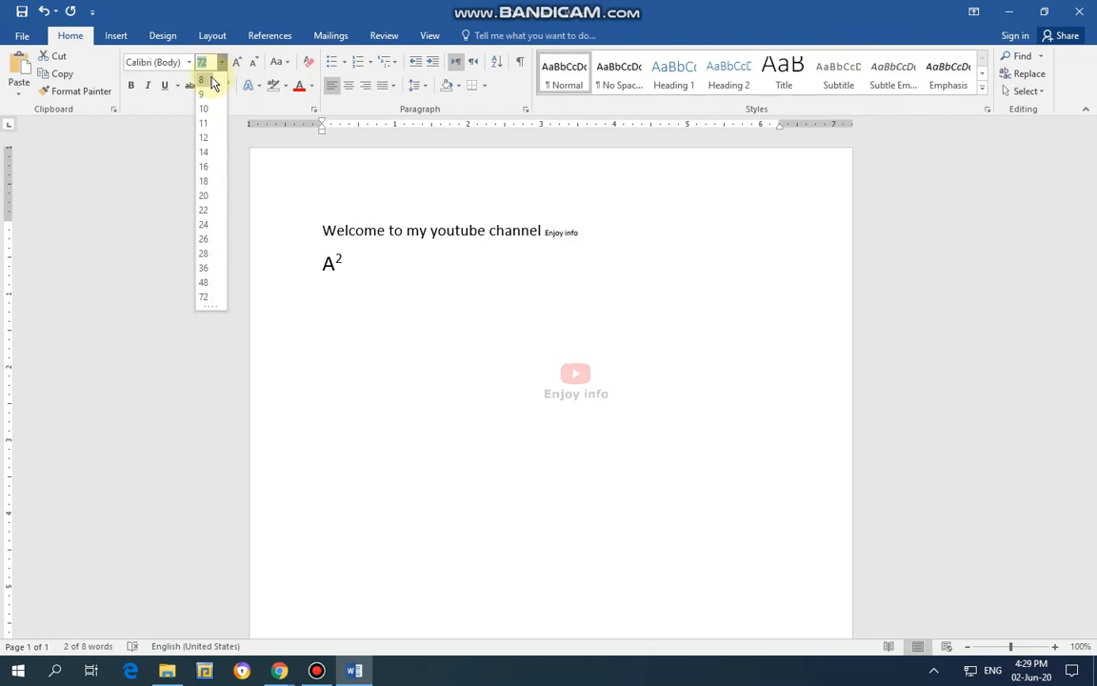
{"action": "left_click", "coordinate": [212, 81]}
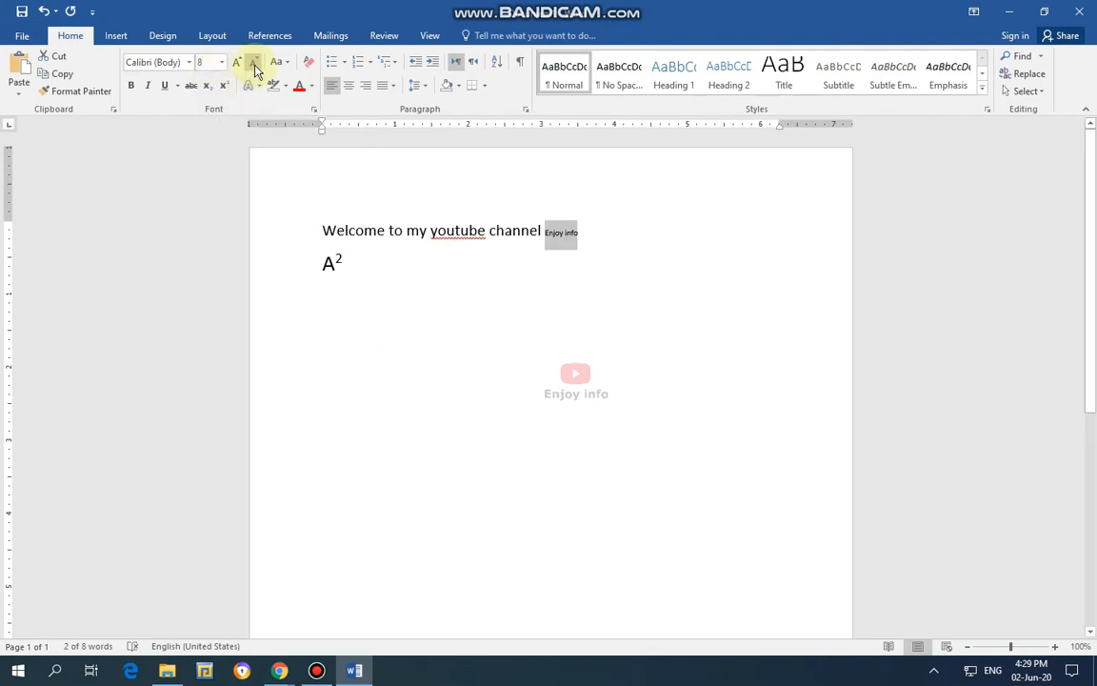
{"action": "left_click", "coordinate": [253, 65]}
{"action": "left_click", "coordinate": [254, 66]}
{"action": "left_click", "coordinate": [254, 65]}
{"action": "left_click", "coordinate": [254, 65]}
{"action": "left_click", "coordinate": [254, 65]}
{"action": "left_click", "coordinate": [254, 64]}
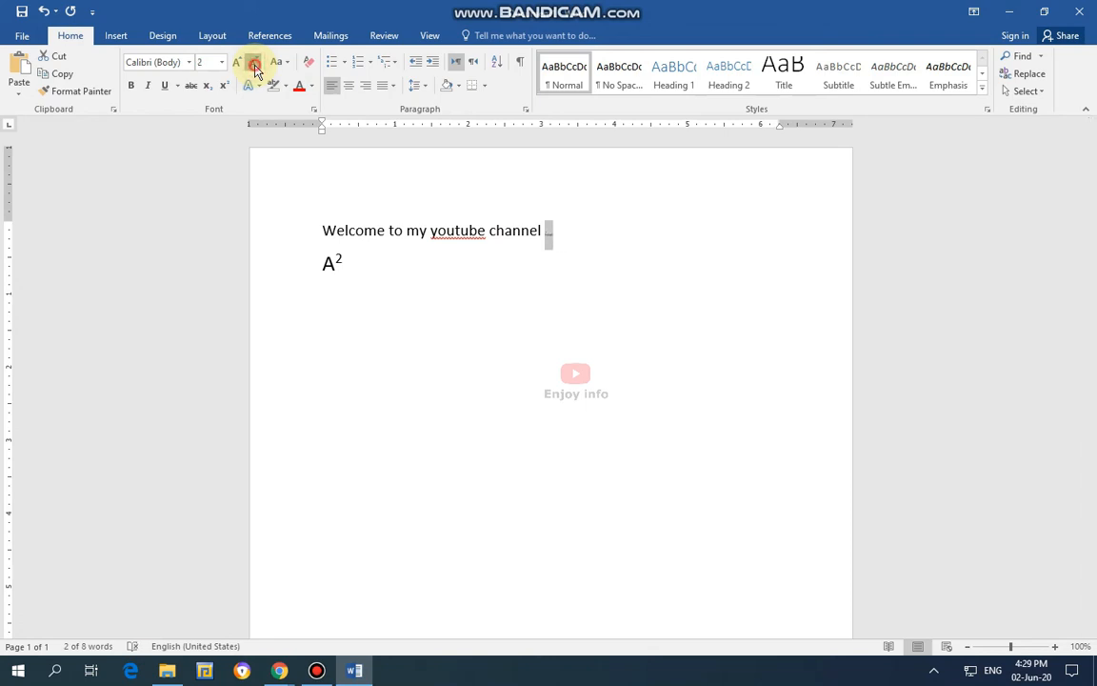
{"action": "left_click", "coordinate": [254, 65]}
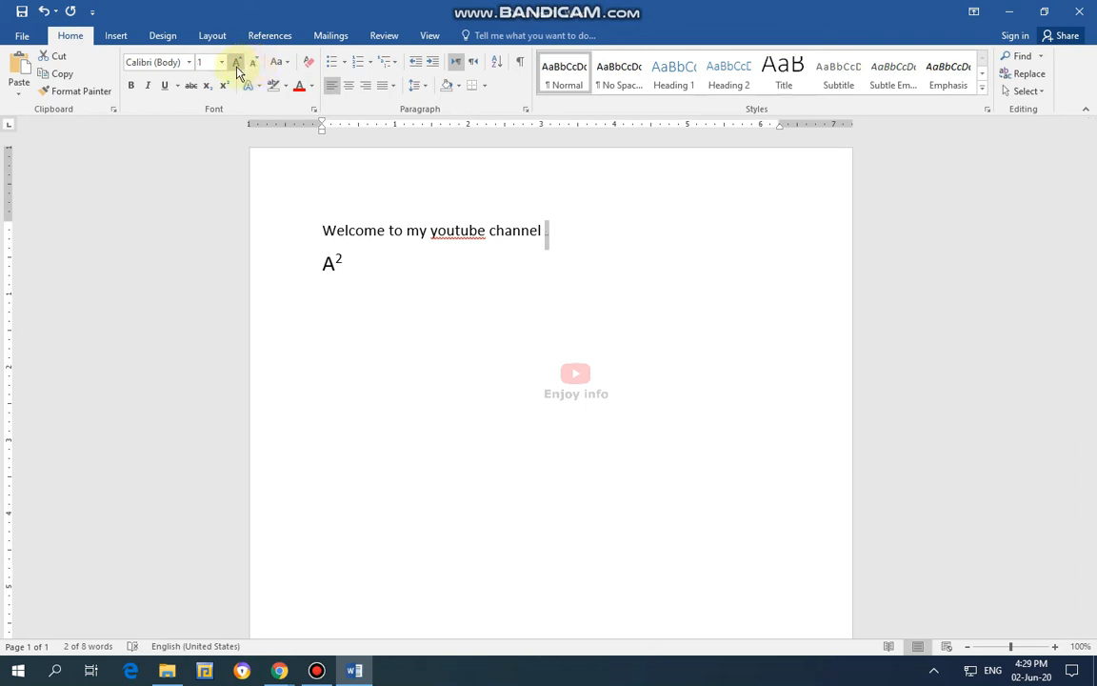
Enlarge the tiny words "Enjoy info" at the end of the welcome line stepwise to font size 11.
{"action": "left_click", "coordinate": [236, 65]}
{"action": "left_click", "coordinate": [236, 64]}
{"action": "left_click", "coordinate": [237, 65]}
{"action": "left_click", "coordinate": [236, 65]}
{"action": "left_click", "coordinate": [236, 65]}
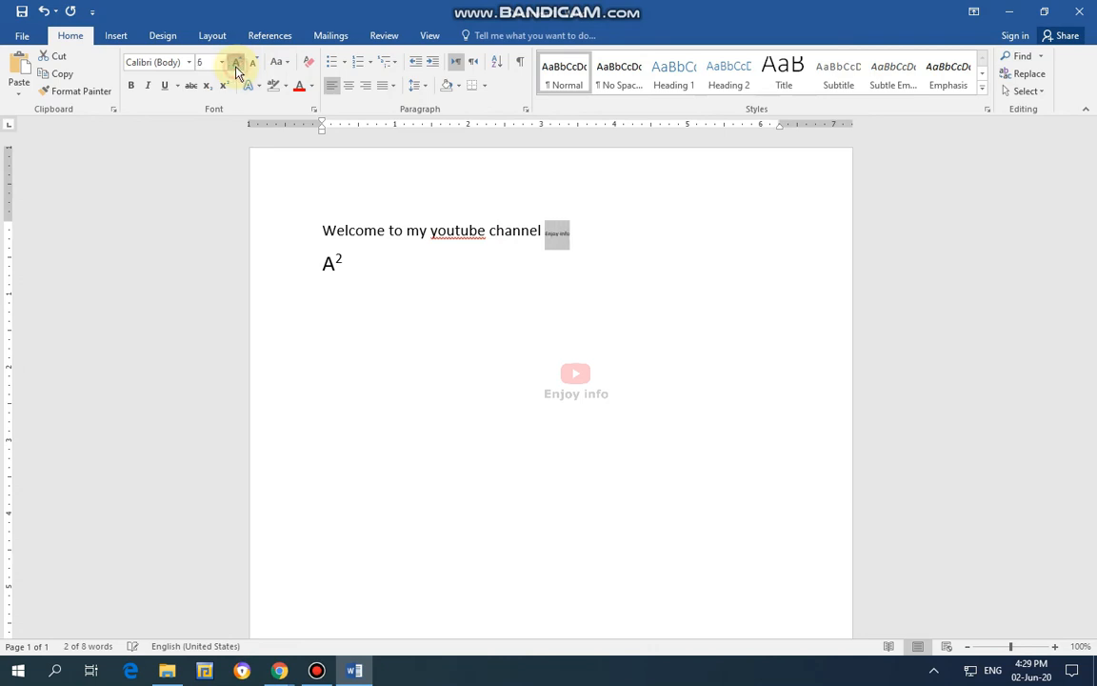
{"action": "left_click", "coordinate": [236, 65]}
{"action": "left_click", "coordinate": [236, 65]}
{"action": "left_click", "coordinate": [236, 65]}
{"action": "left_click", "coordinate": [236, 65]}
{"action": "left_click", "coordinate": [237, 65]}
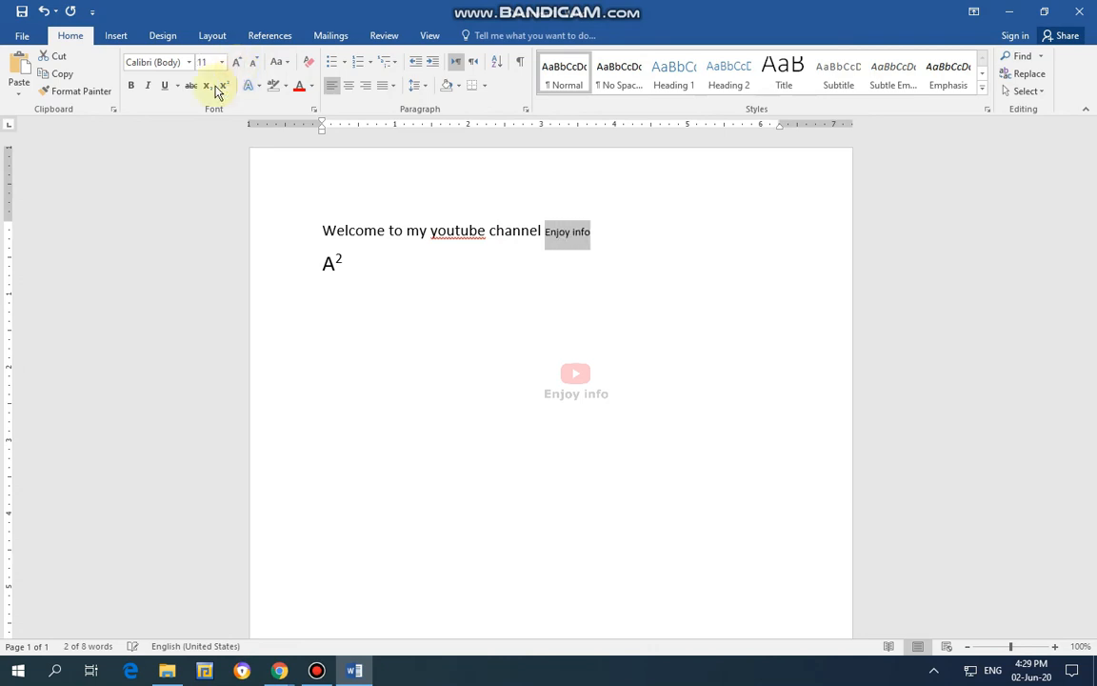